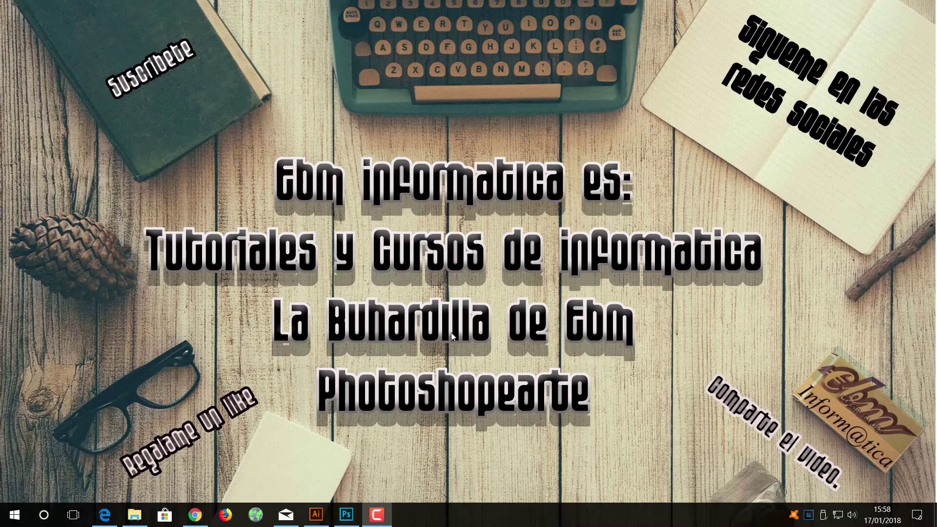
Bring Illustrator's start screen forward and begin creating a new document
left_click(316, 515)
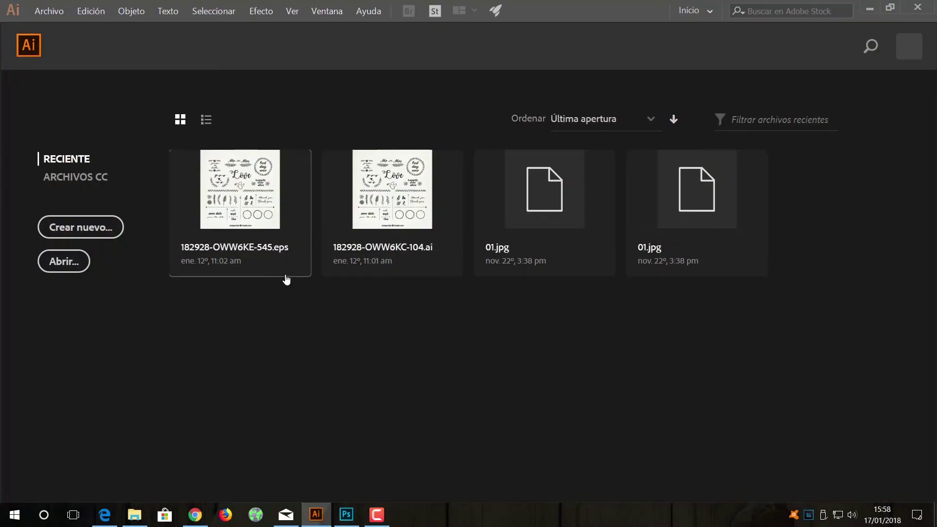
left_click(101, 229)
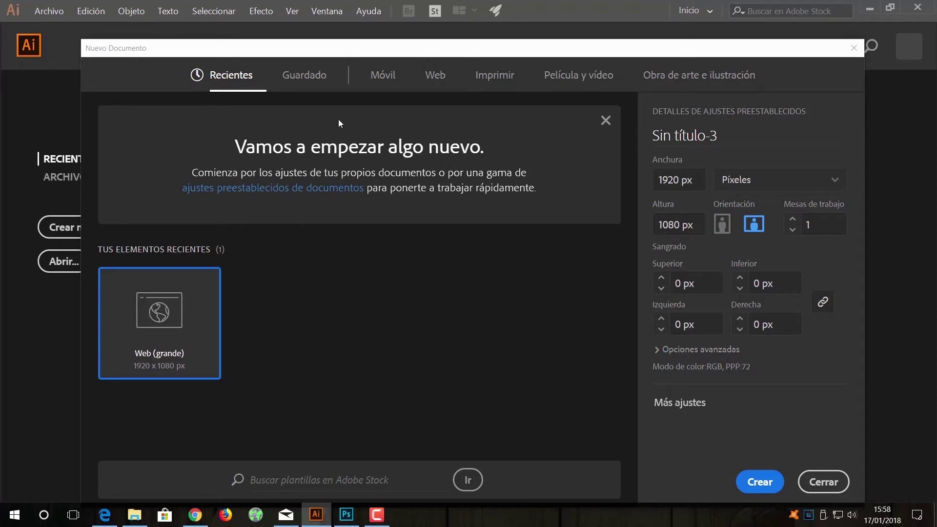
Browse the preset categories, then create a Web (grande) 1920 x 1080 px document
left_click(391, 77)
left_click(445, 77)
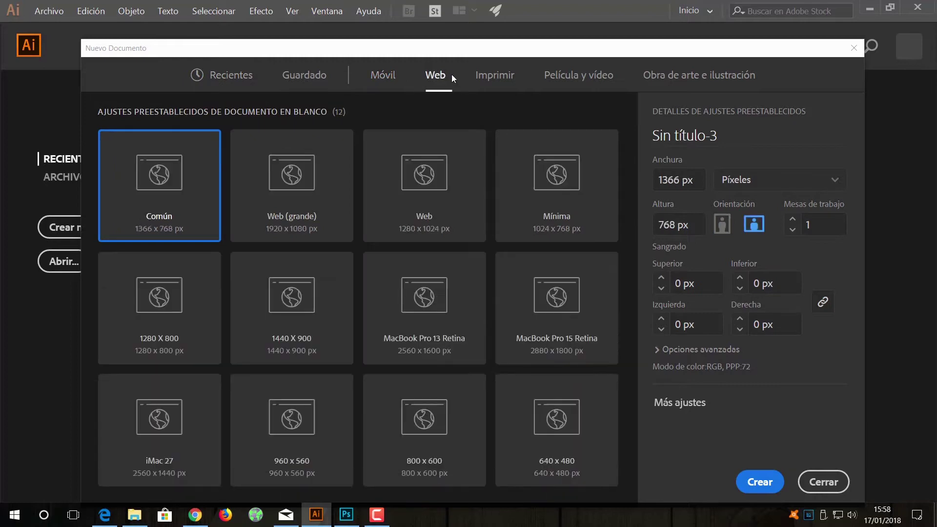
left_click(502, 82)
left_click(556, 76)
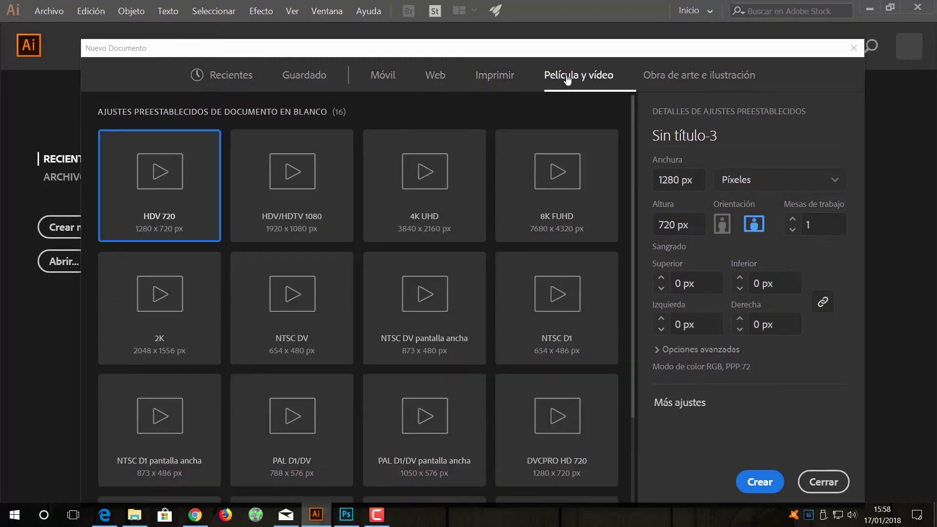
left_click(667, 78)
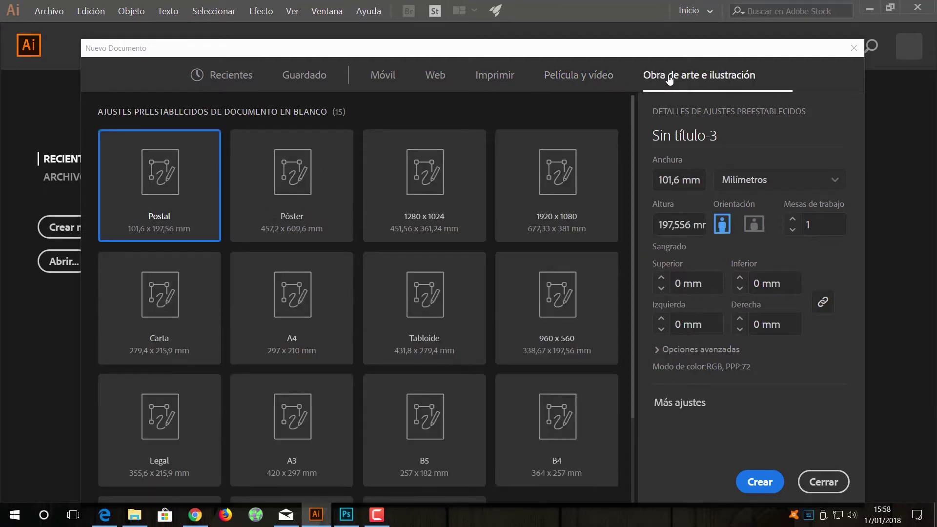
left_click(232, 77)
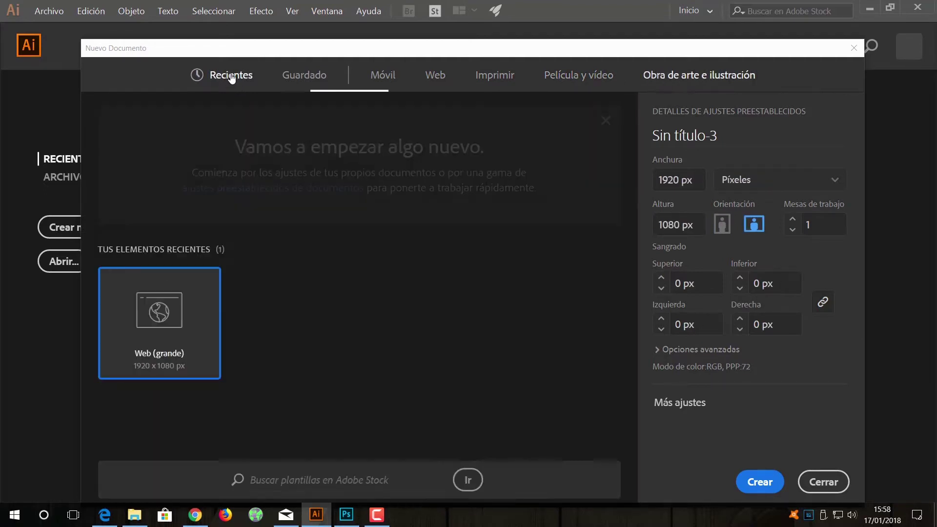
double_click(160, 312)
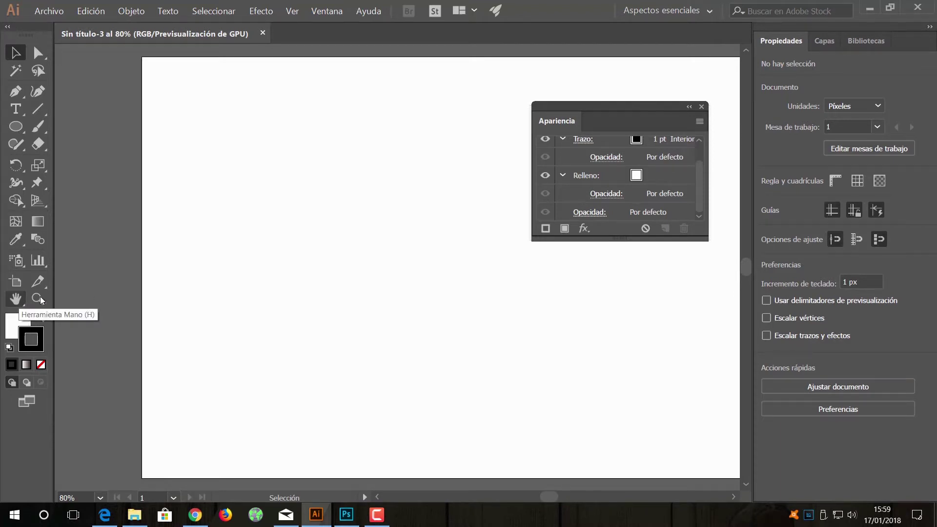
Fit the whole artboard in the window and reopen the Apariencia panel
left_click(701, 107)
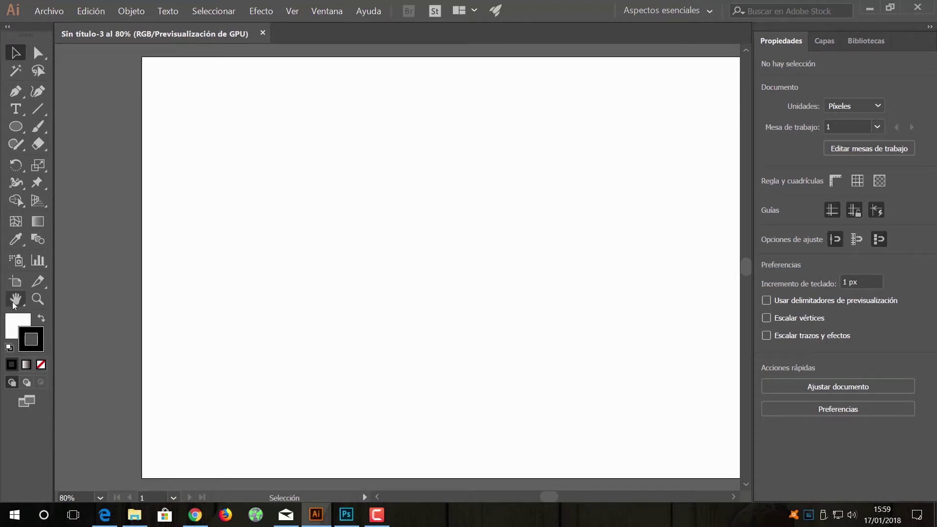
double_click(15, 298)
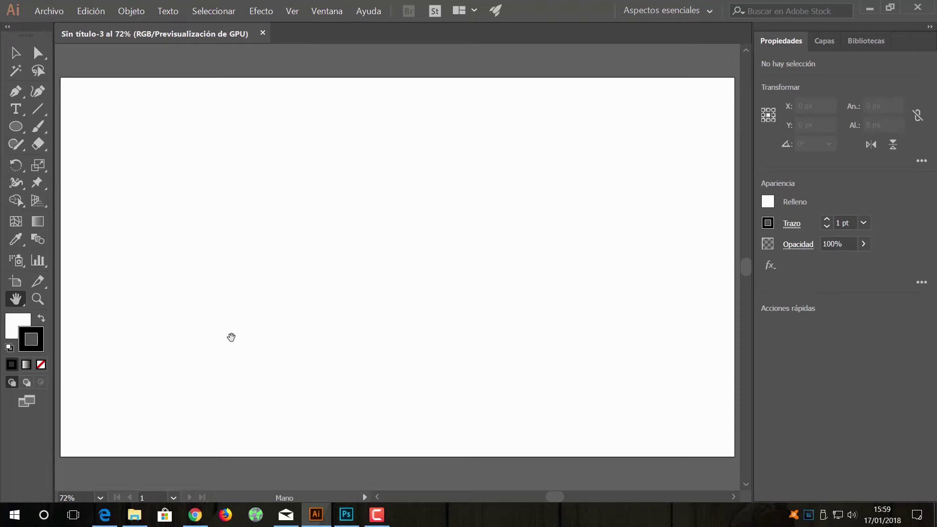
left_click(327, 11)
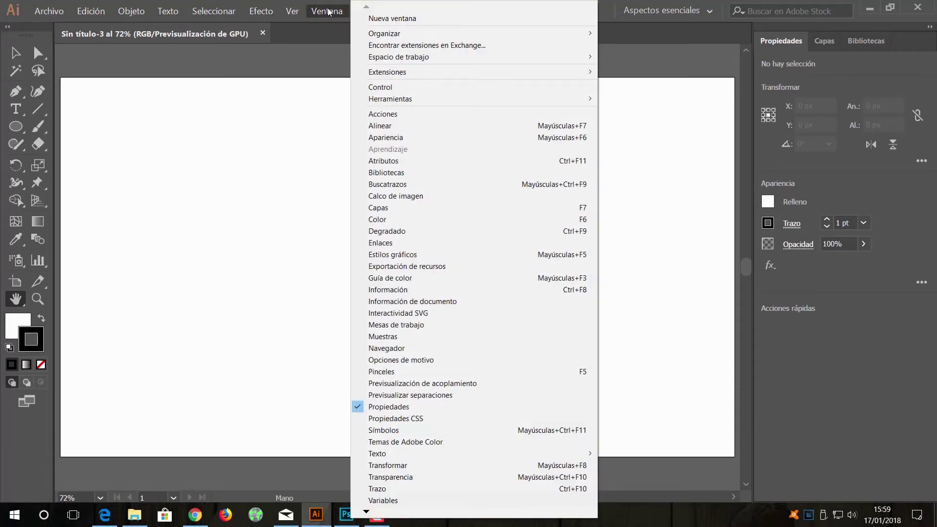
left_click(424, 139)
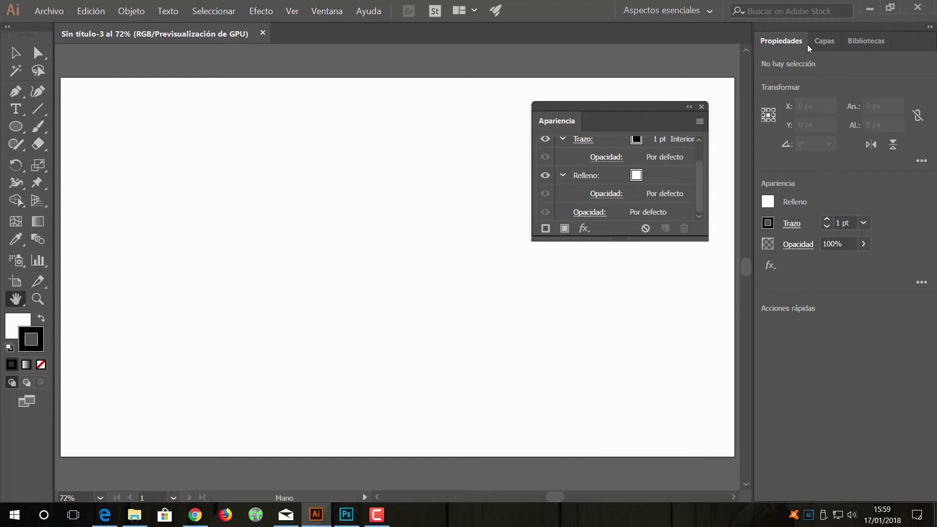
Show the Capas list, shift the Apariencia panel right, and pick the Ellipse tool
left_click(833, 45)
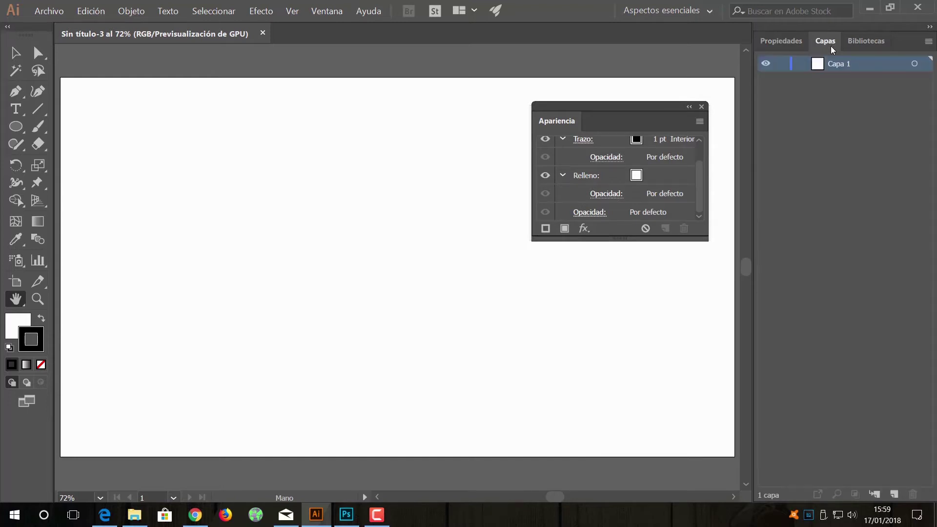
left_click_drag(628, 112, 660, 114)
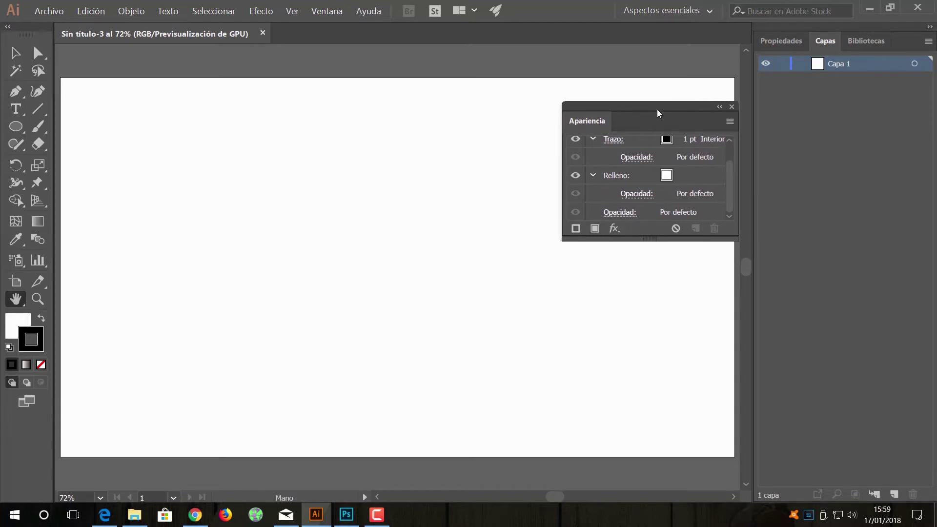
left_click_drag(16, 130, 86, 160)
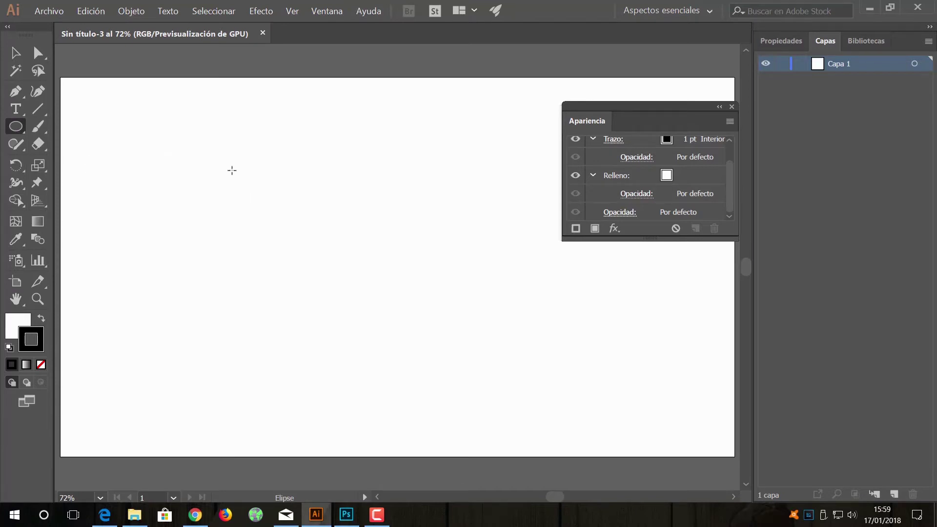
Draw a circle on the artboard's left side and nudge it up and left
left_click_drag(230, 171, 485, 404)
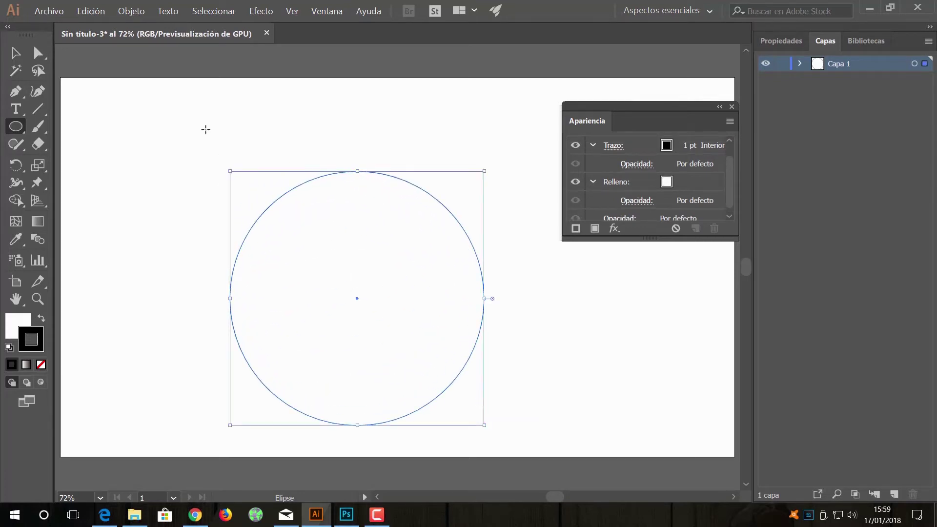
left_click(17, 55)
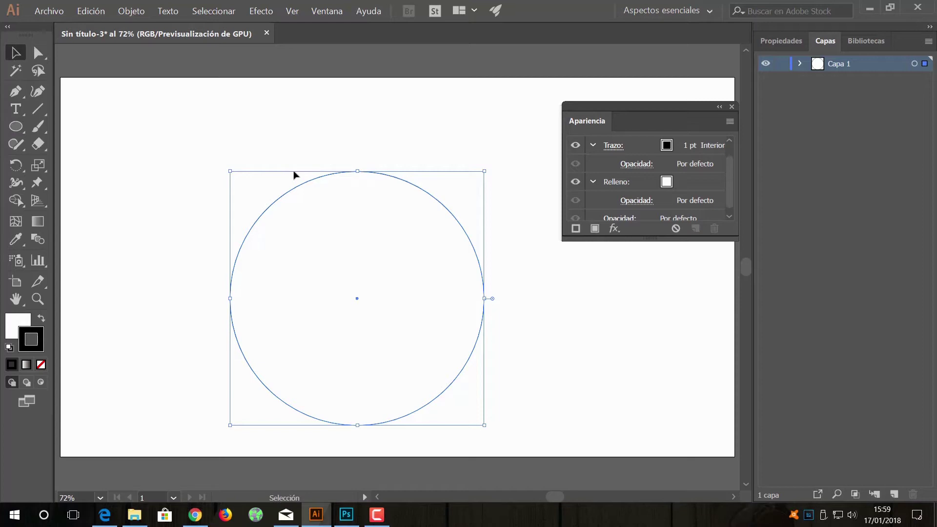
left_click_drag(304, 185, 292, 152)
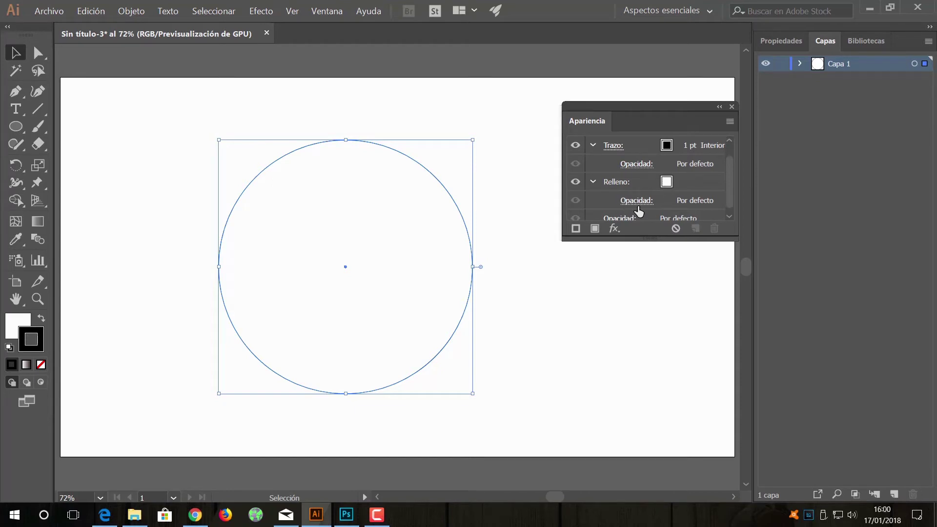
scroll(734, 174, "up", 2)
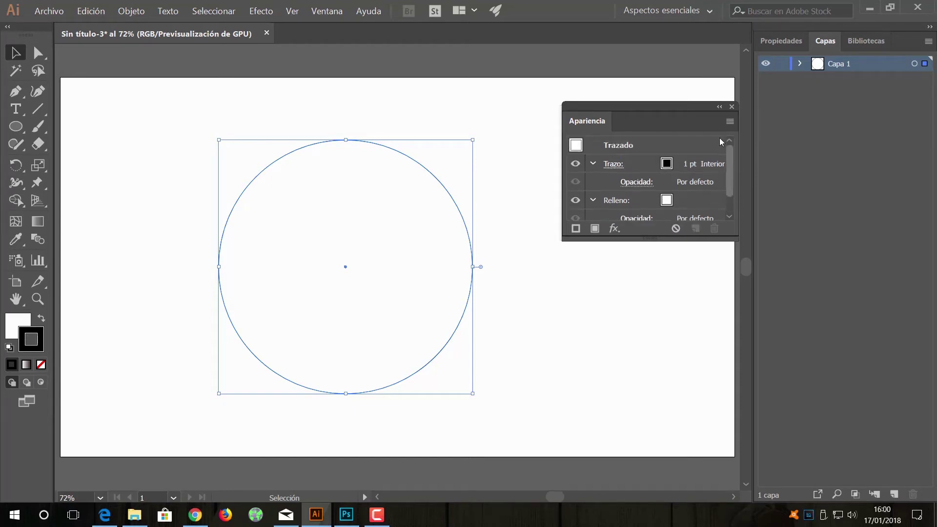
scroll(732, 171, "down", 1)
scroll(730, 191, "up", 1)
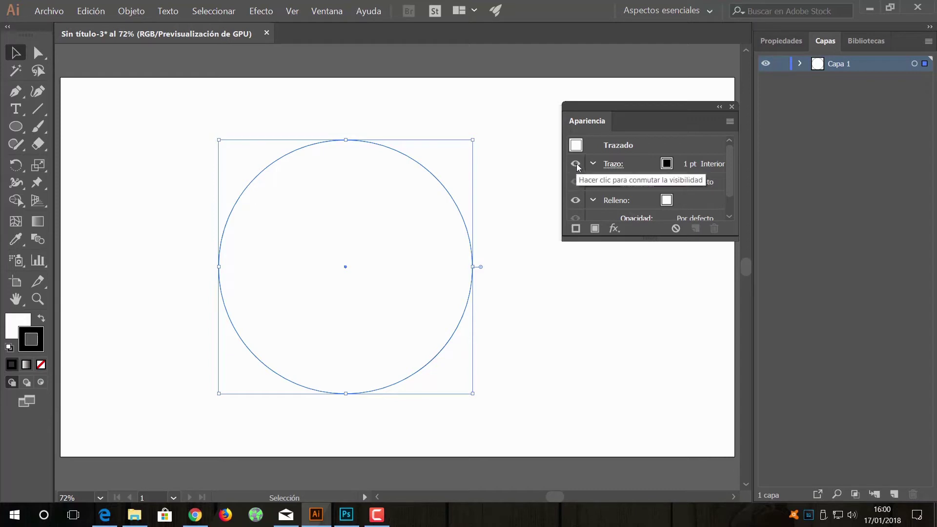
Reselect the circle and choose its Relleno row in the Apariencia panel
left_click(577, 165)
left_click(143, 126)
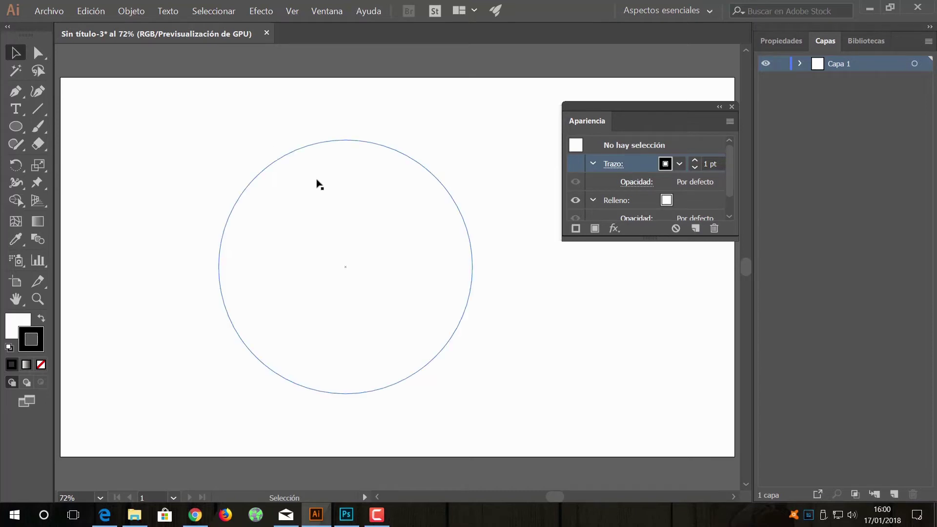
left_click(296, 178)
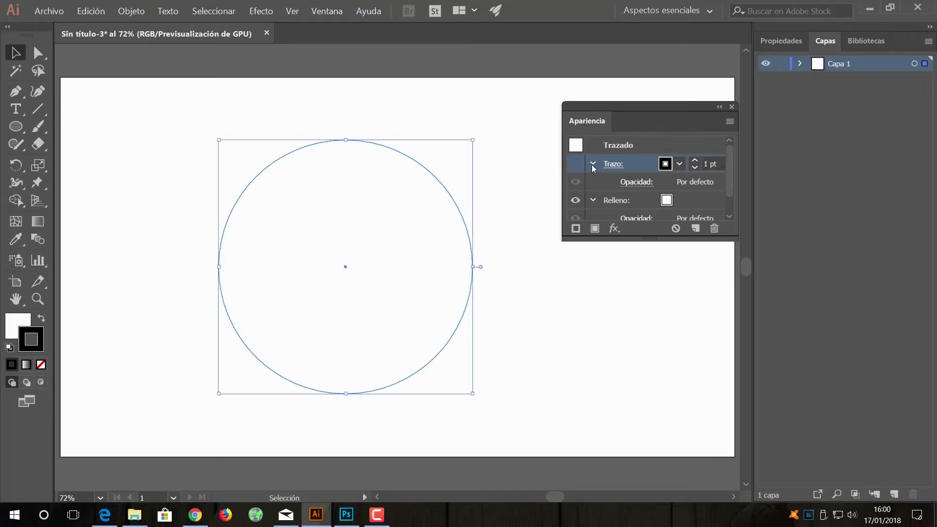
left_click(576, 165)
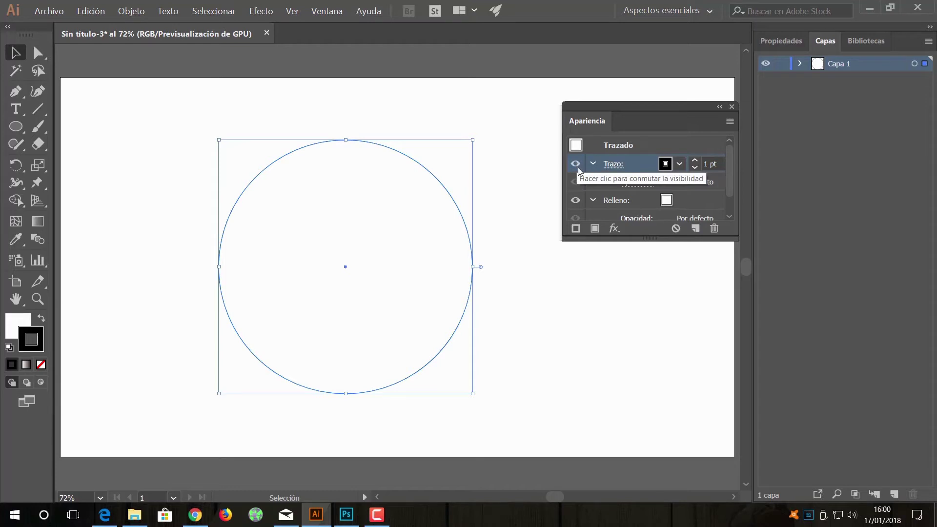
left_click(670, 204)
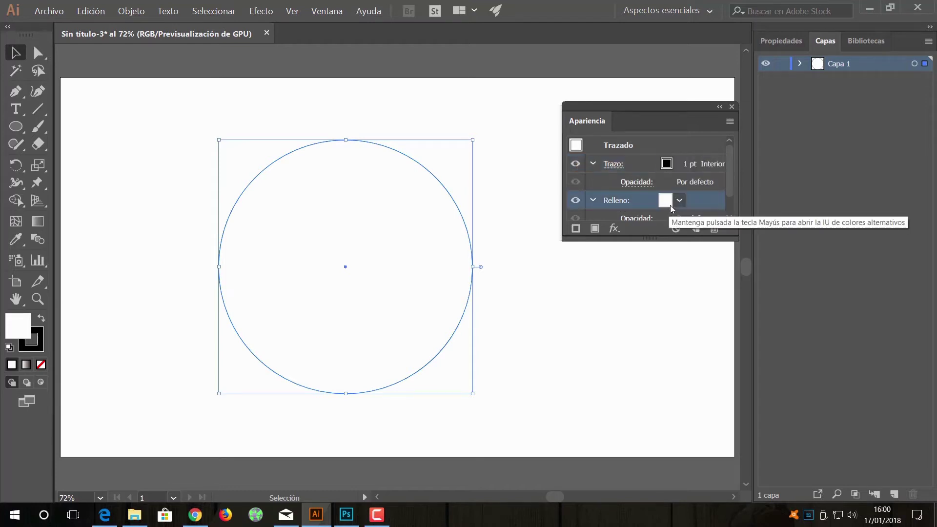
Fill the circle with Rojo RGB from the swatch dropdown
left_click(679, 200)
left_click(564, 225)
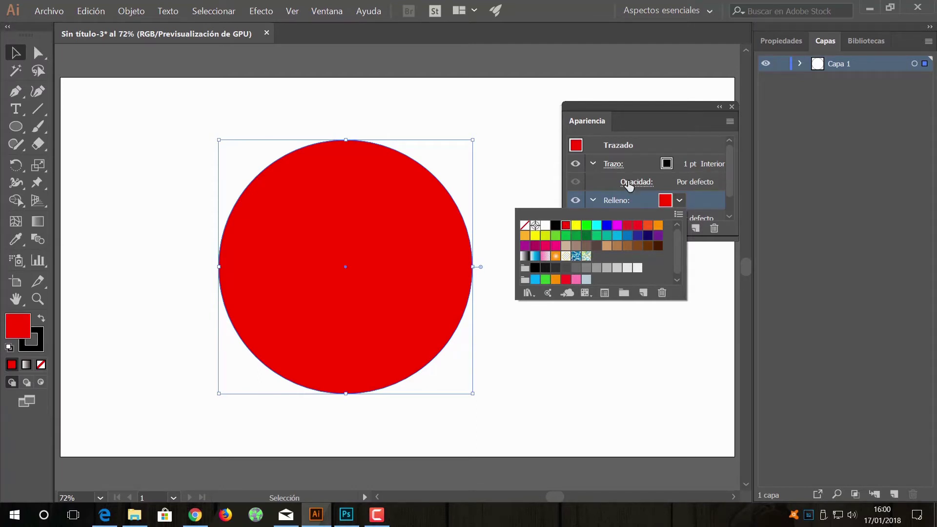
left_click(682, 202)
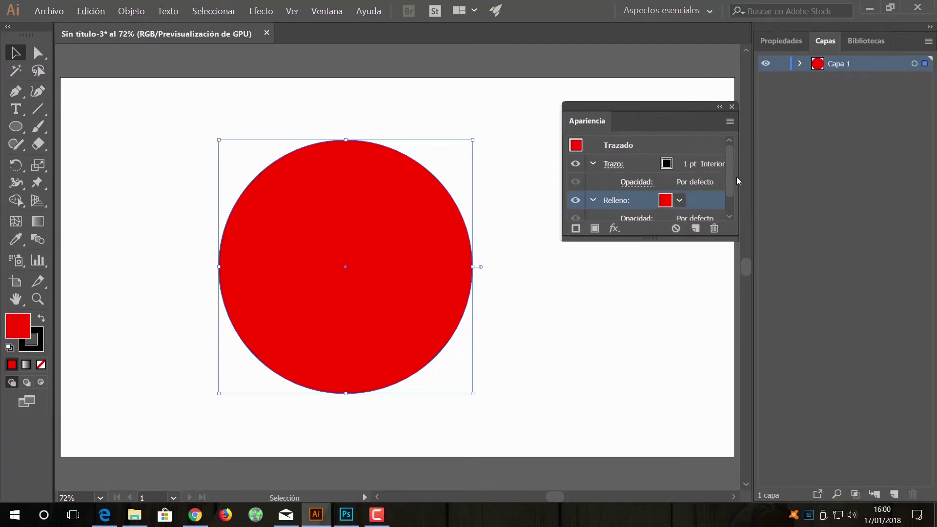
scroll(735, 201, "down", 1)
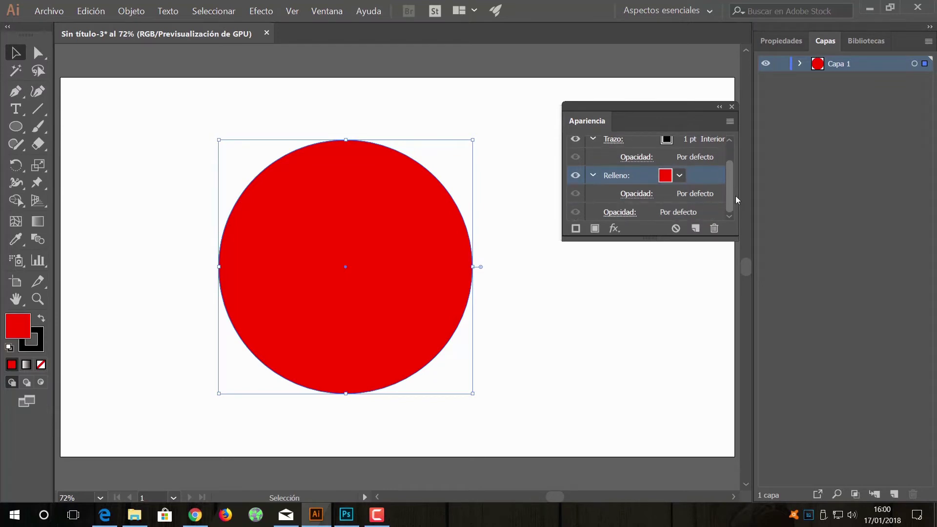
scroll(734, 195, "up", 1)
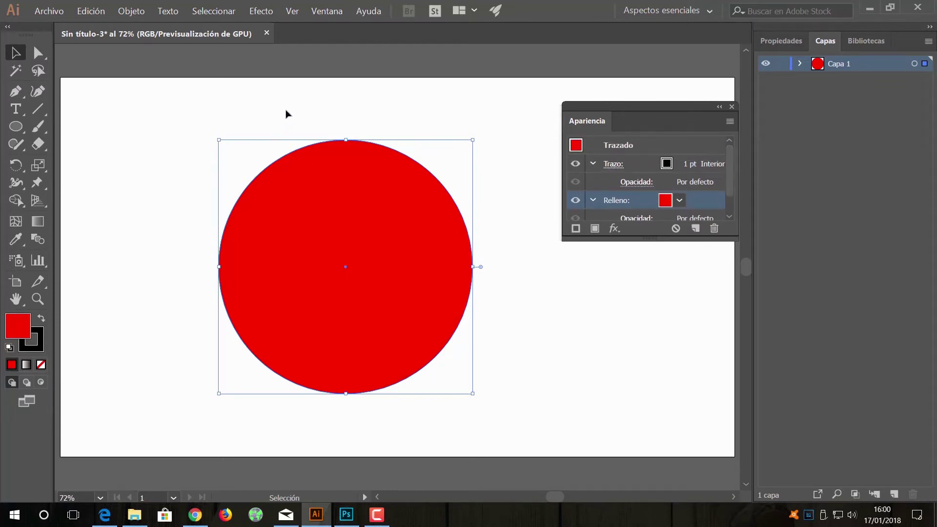
left_click(266, 14)
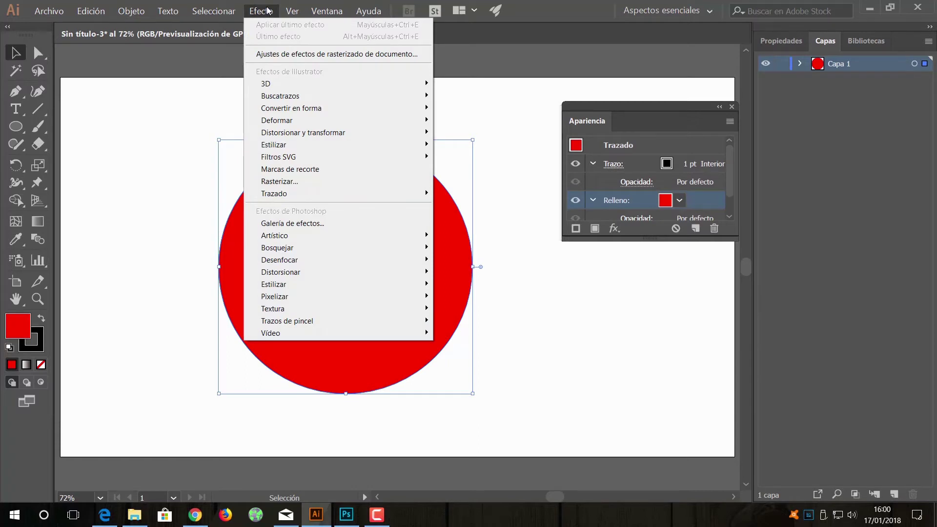
mouse_move(329, 144)
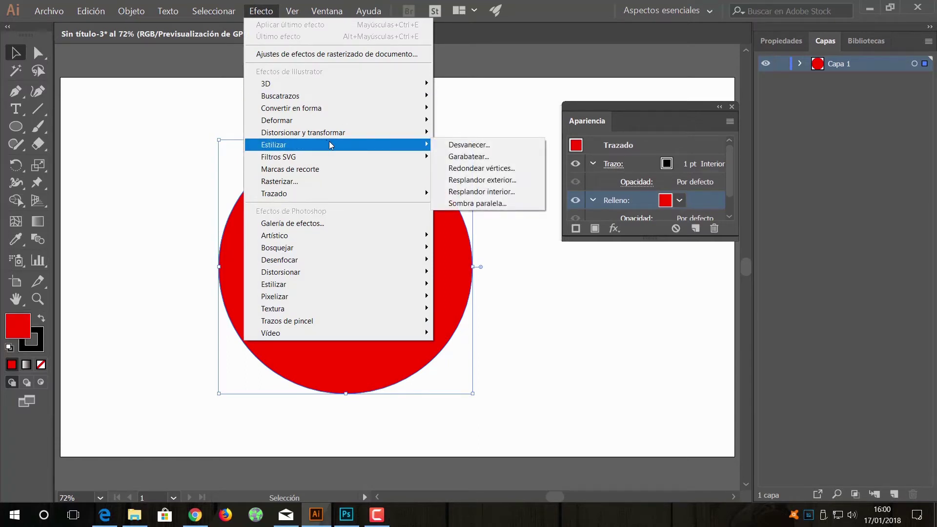
Add a Sombra paralela, trying Luz fuerte and Superponer before returning to Multiplicar
left_click(512, 203)
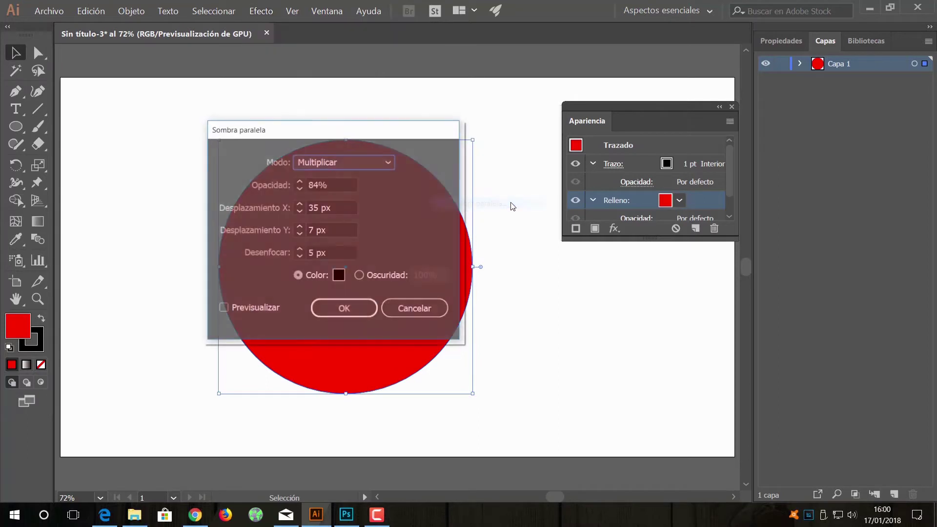
mouse_move(306, 130)
left_mouse_down()
mouse_move(556, 111)
mouse_move(575, 78)
mouse_move(559, 93)
mouse_move(589, 217)
left_mouse_up()
left_click(506, 394)
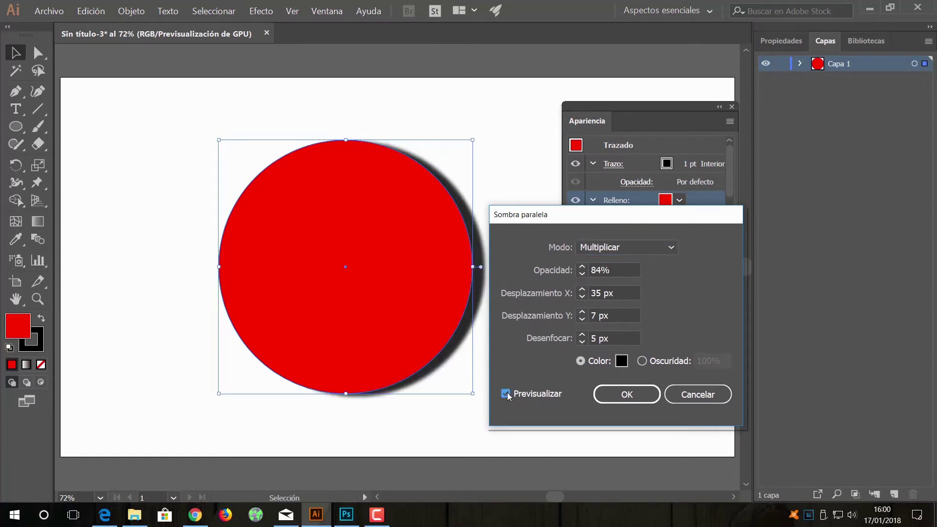
left_click(674, 249)
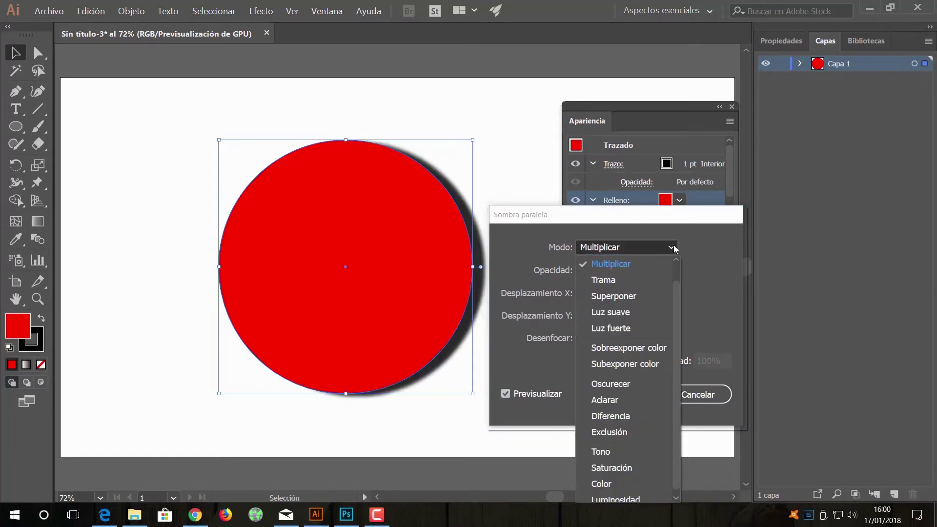
left_click(636, 329)
left_click(677, 248)
left_click(636, 291)
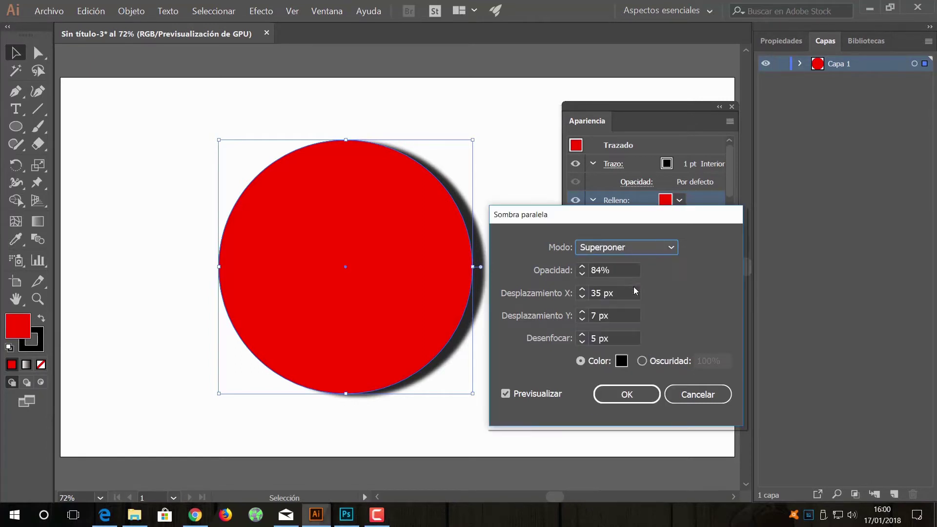
left_click(675, 247)
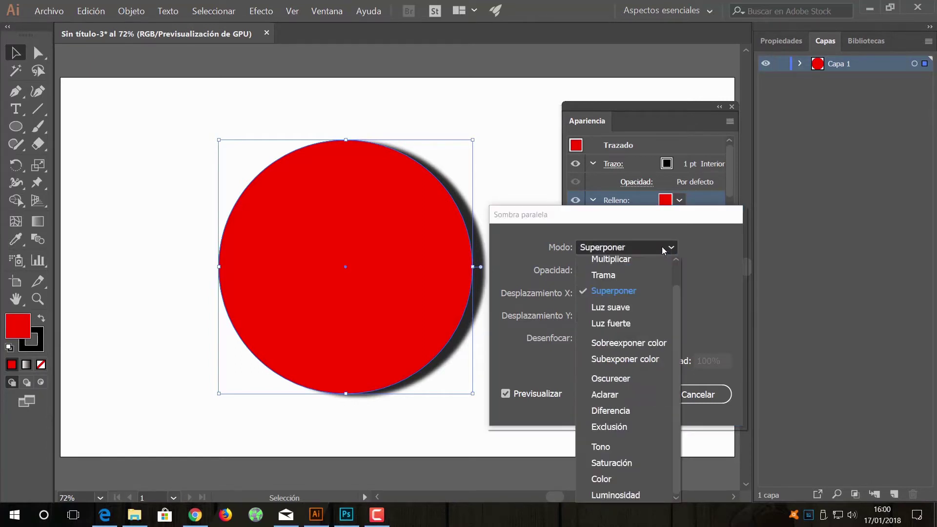
left_click(632, 259)
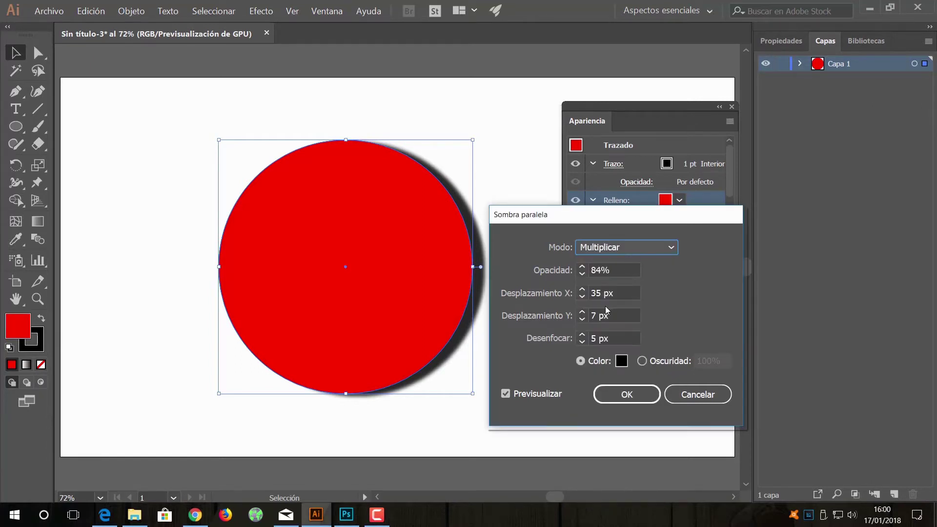
Set the shadow to 56 px X offset and 69% opacity, and confirm
left_click(643, 362)
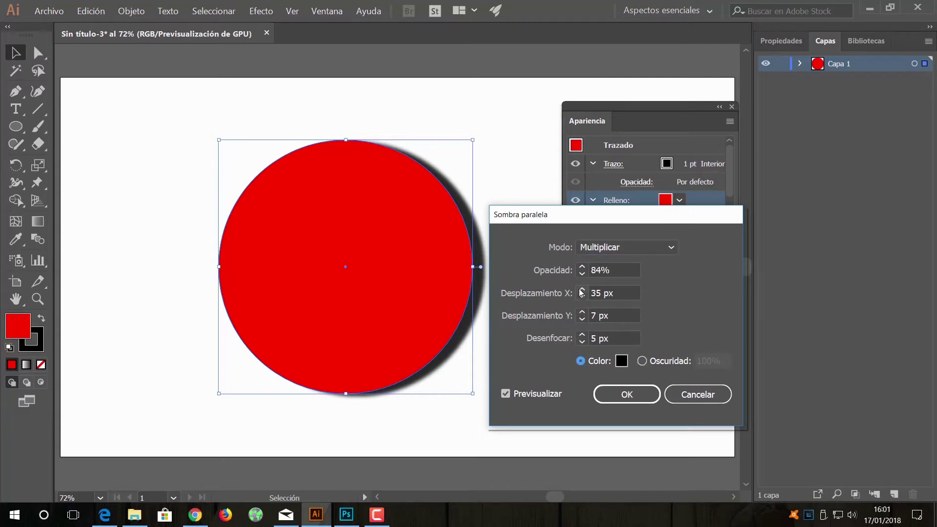
left_click_drag(581, 291, 583, 291)
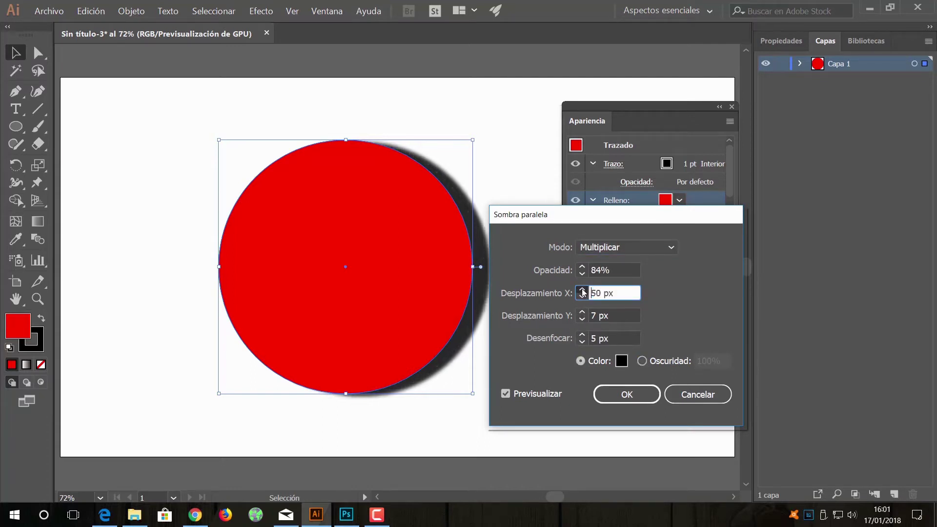
left_click_drag(582, 275, 582, 277)
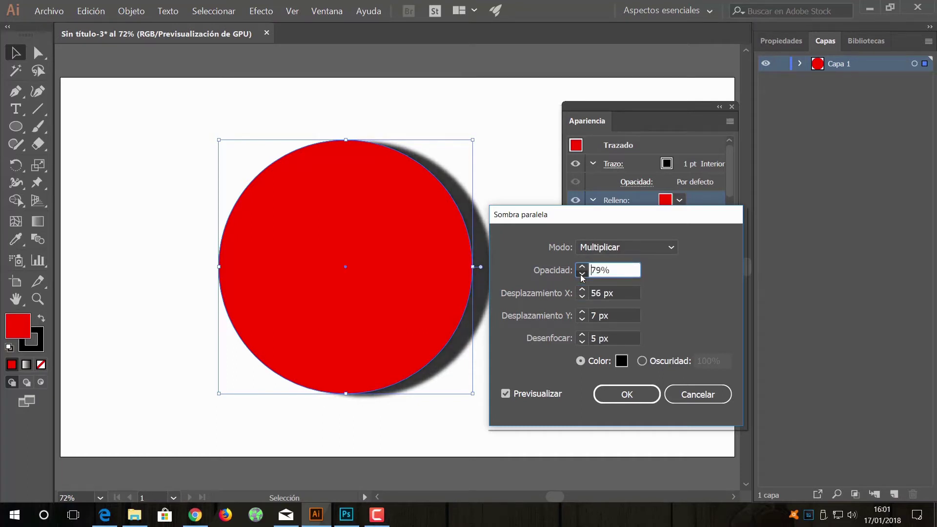
left_click(621, 396)
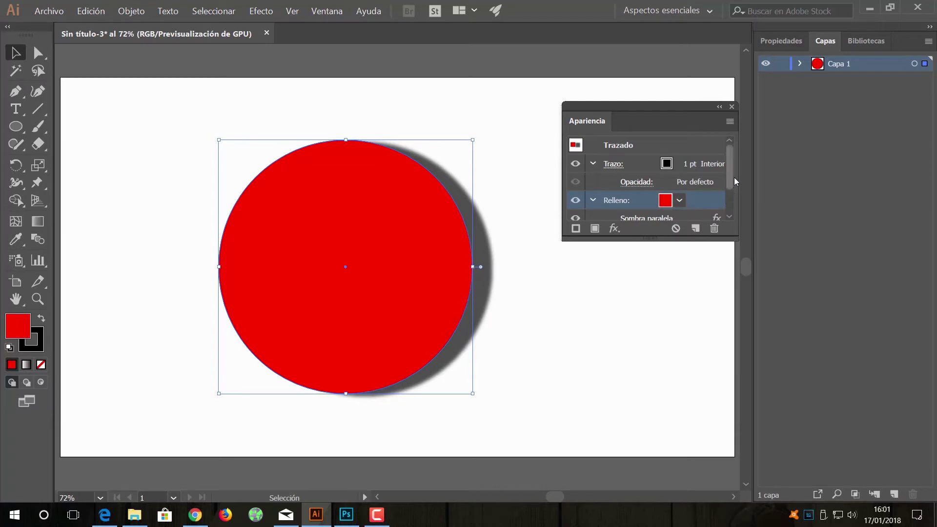
scroll(729, 174, "down", 3)
scroll(735, 180, "up", 3)
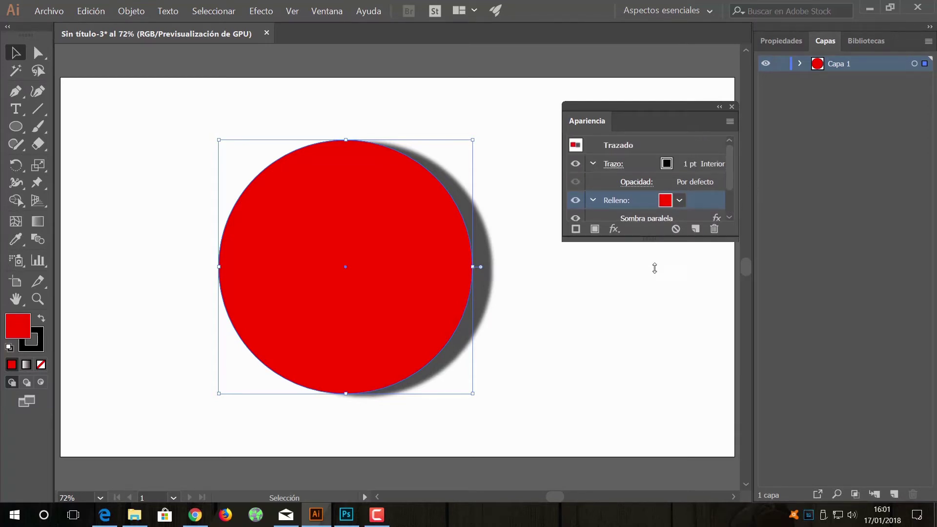
Enlarge the Apariencia list and toggle the Sombra paralela visibility to compare
left_click_drag(654, 251, 654, 337)
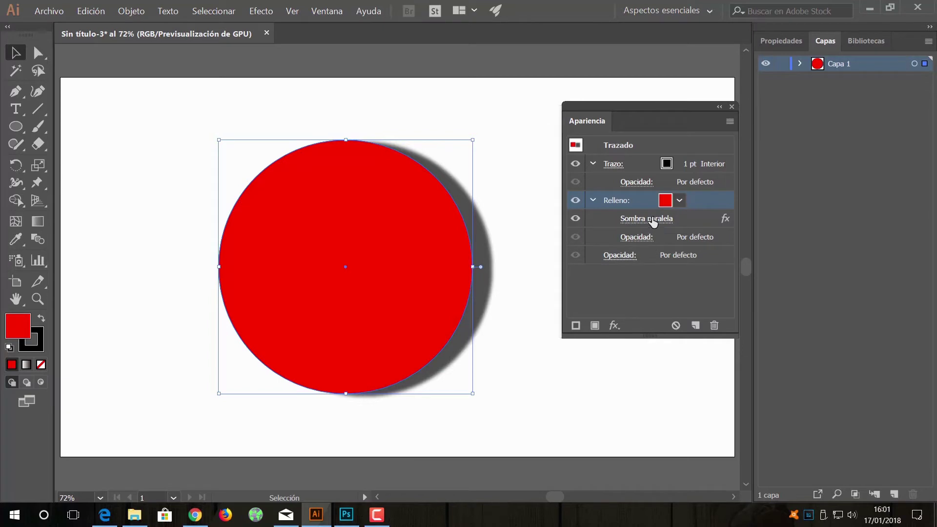
left_click(575, 219)
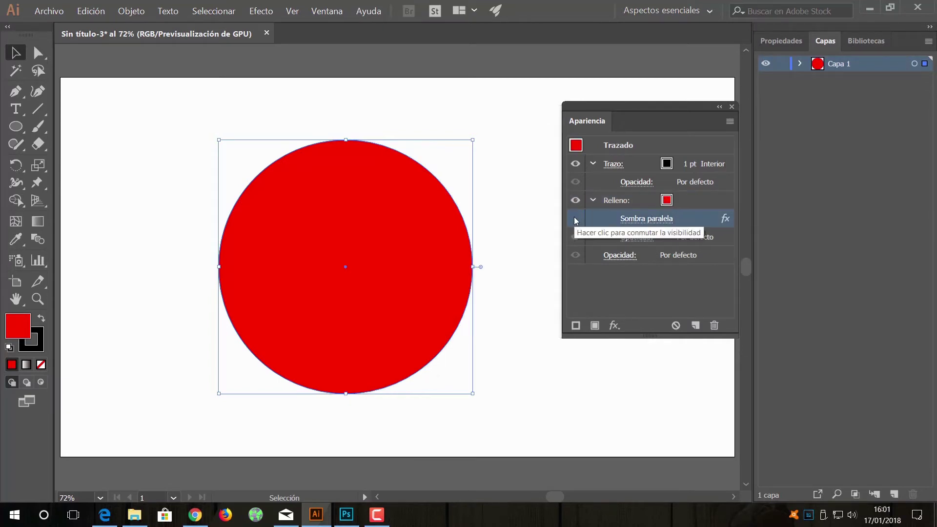
left_click(575, 219)
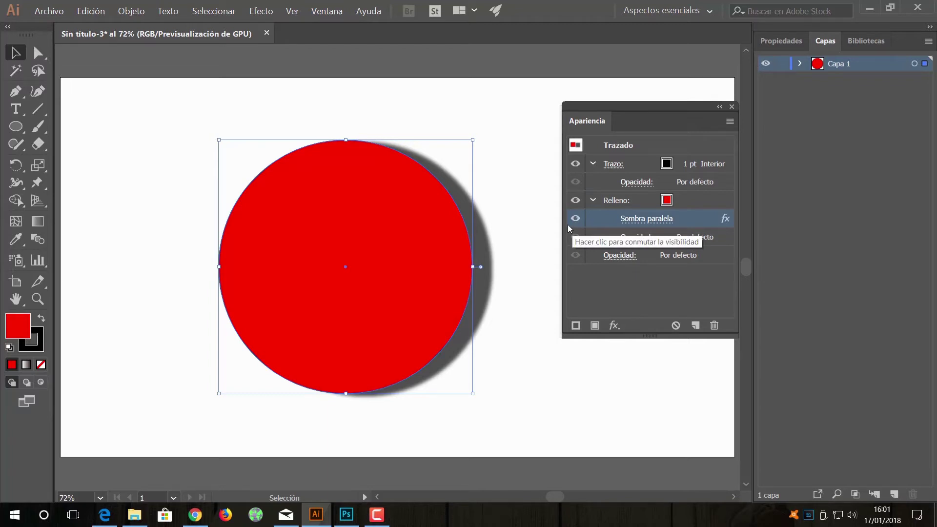
Expand and collapse Capa 1, recheck the shadow, and dismiss the fx menu
left_click(800, 63)
left_click(802, 65)
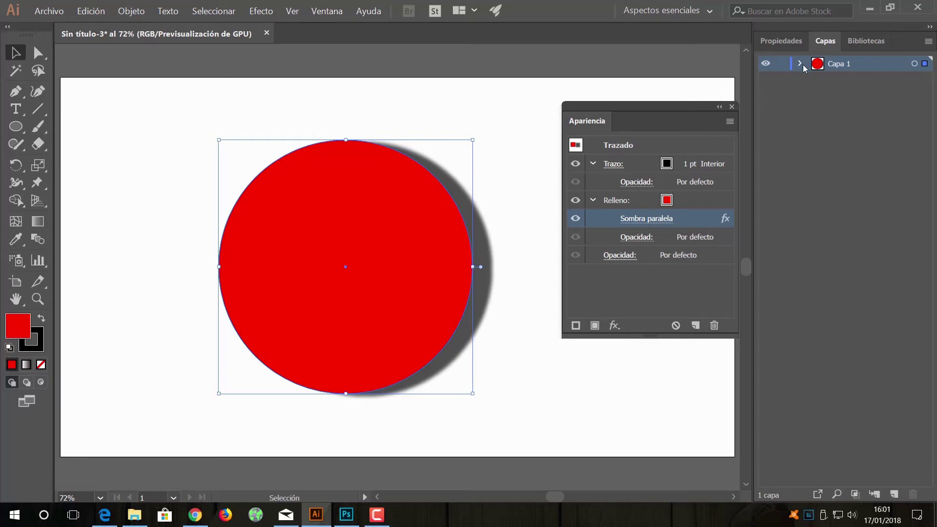
left_click(800, 64)
left_click(801, 64)
left_click(574, 218)
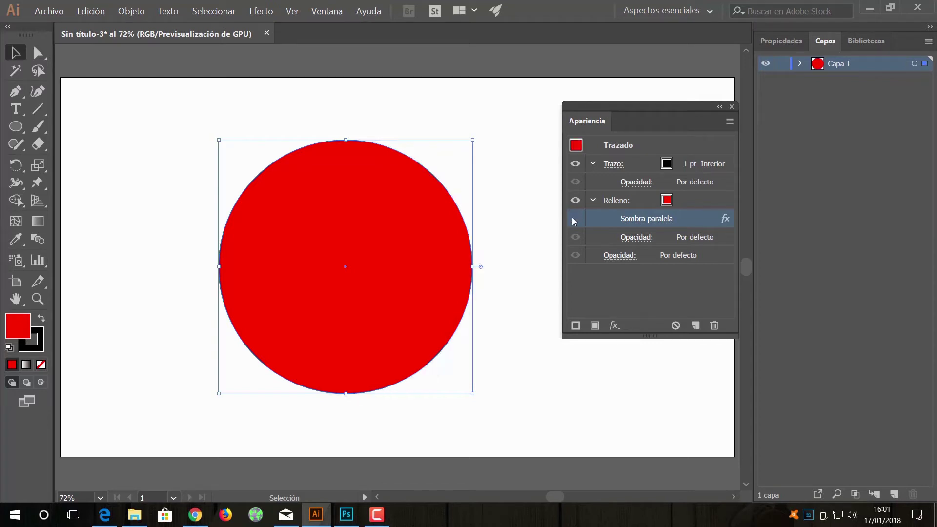
left_click(574, 219)
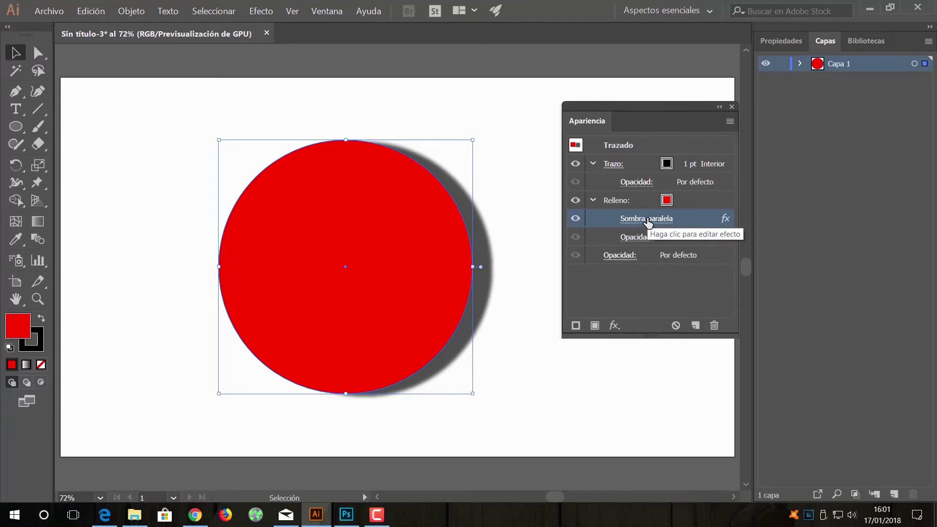
left_click(619, 329)
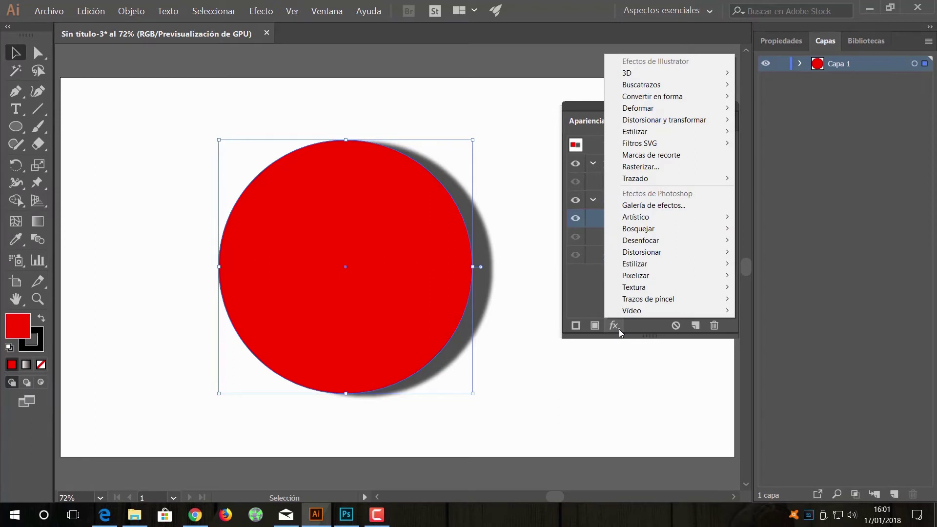
left_click(633, 329)
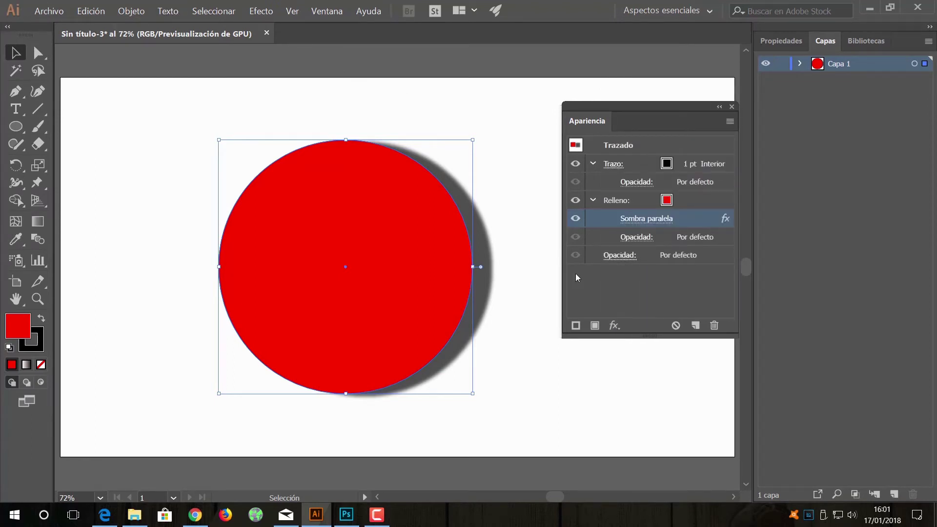
Warp the circle with Deformar > Inflar at 38% bend and 26% horizontal distortion
left_click(268, 12)
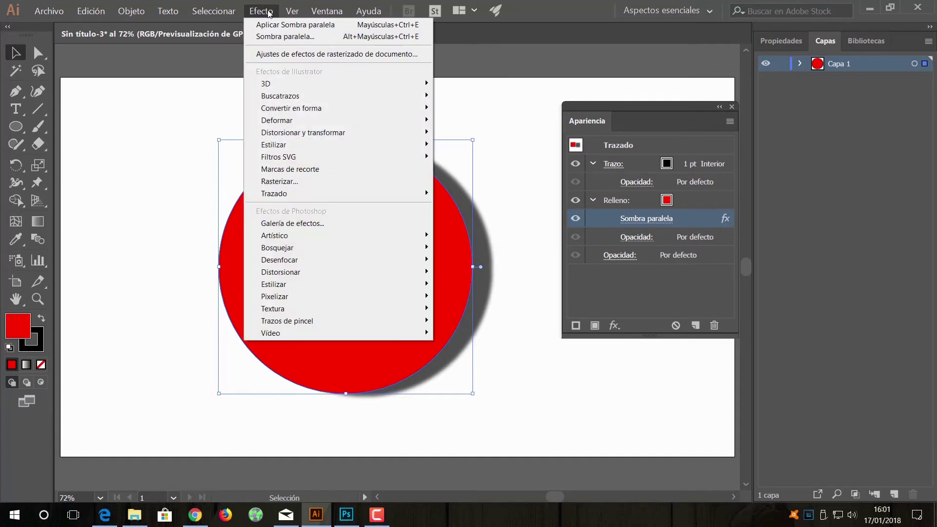
mouse_move(277, 120)
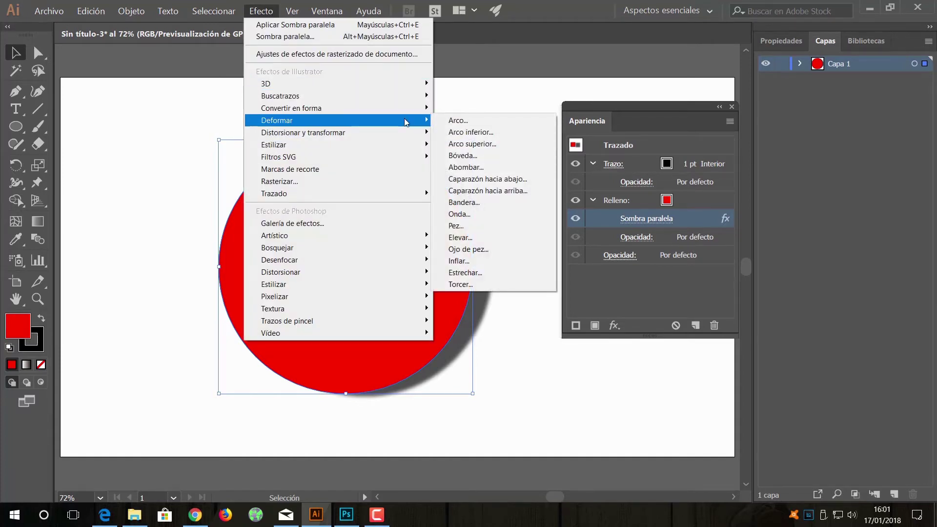
left_click(504, 261)
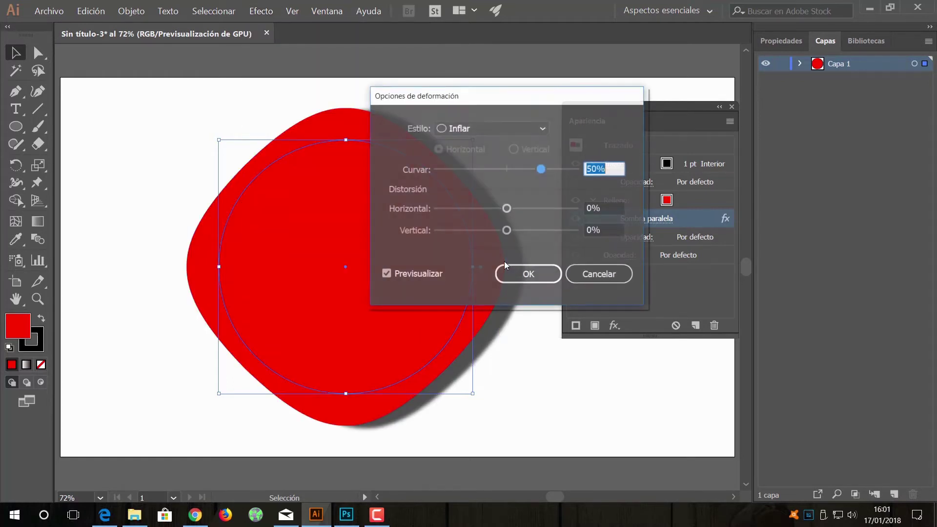
left_click_drag(474, 95, 589, 93)
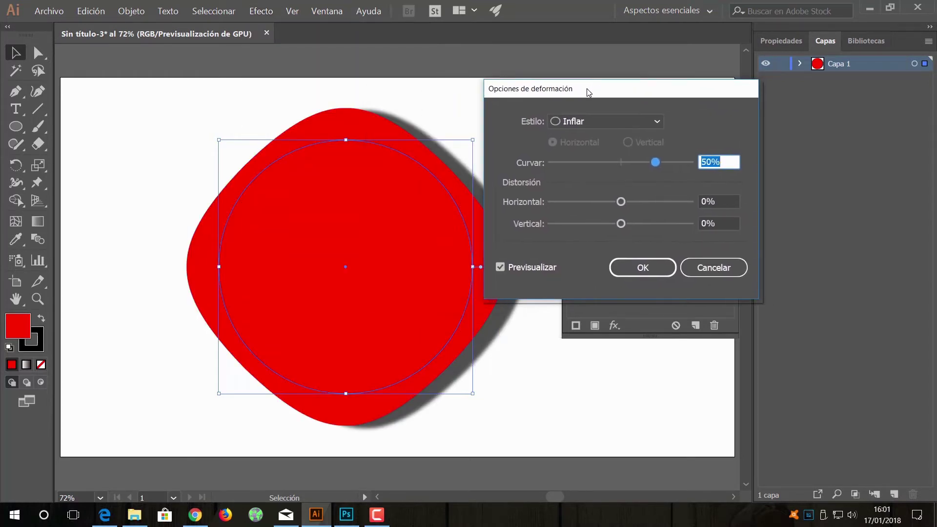
mouse_move(656, 165)
left_mouse_down()
mouse_move(586, 166)
mouse_move(657, 165)
mouse_move(647, 164)
left_mouse_up()
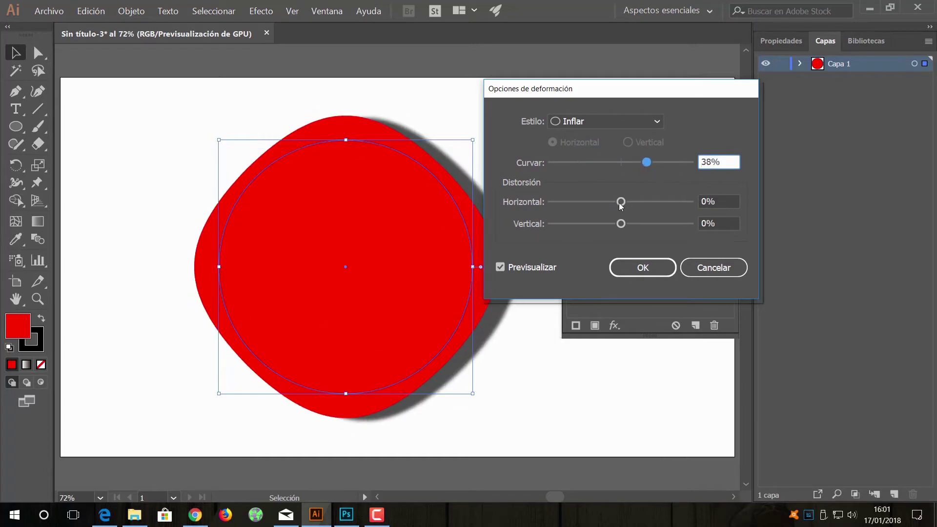
left_click_drag(621, 202, 638, 201)
left_click(648, 269)
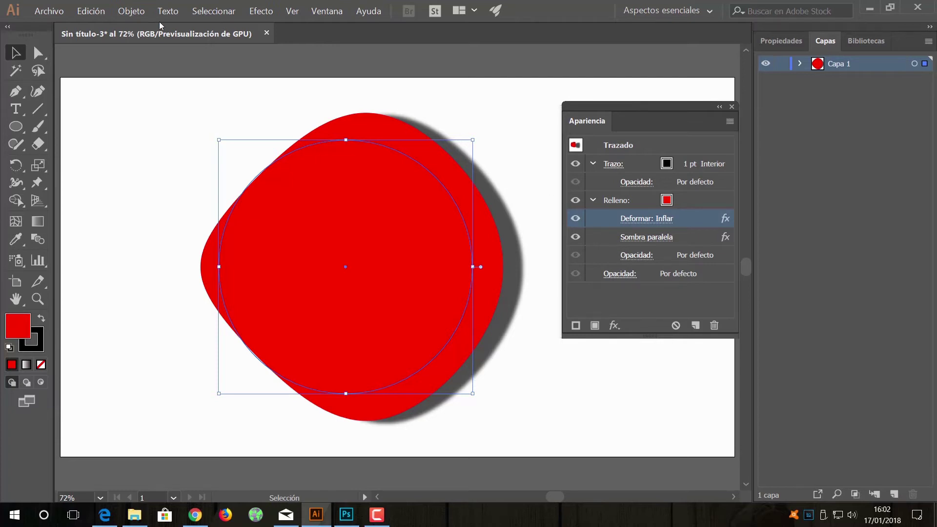
Browse the Edición and Objeto menus, hide Capa 1, and add a new Capa 2
left_click(92, 11)
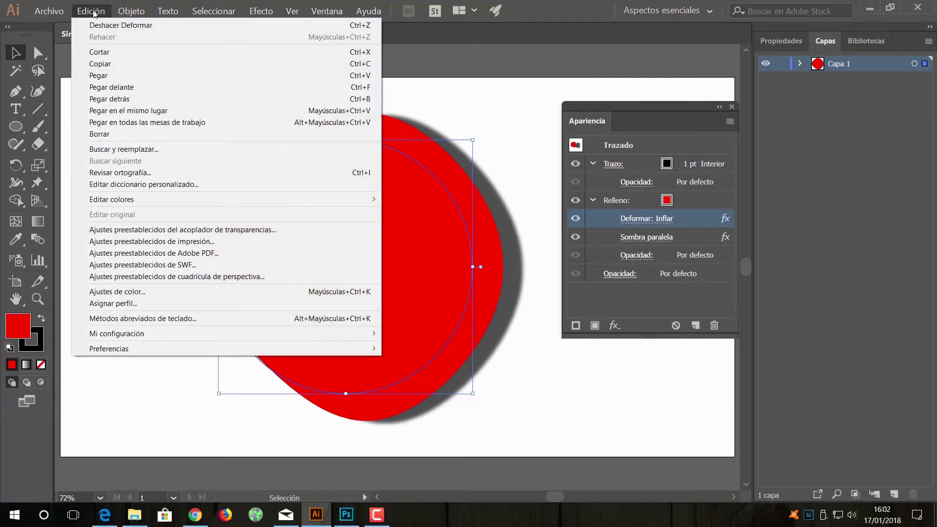
left_click(105, 11)
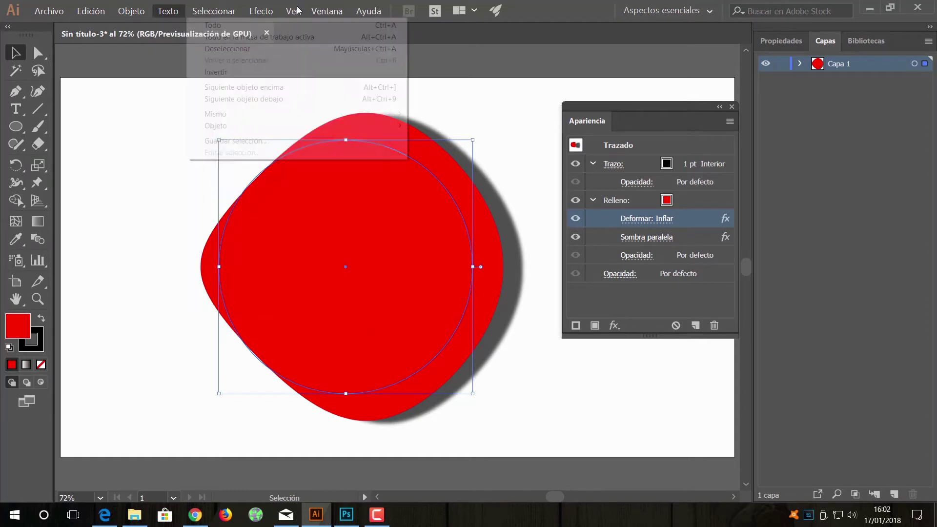
left_click(583, 10)
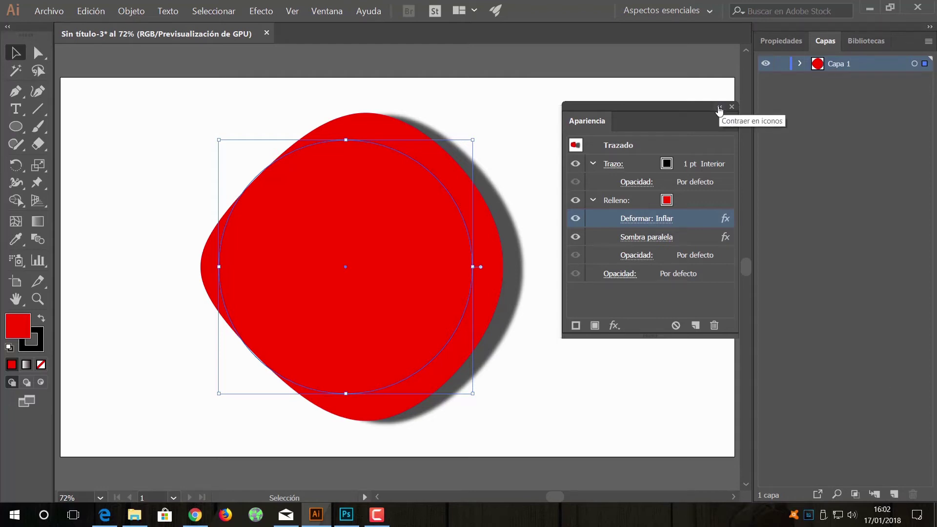
left_click(765, 64)
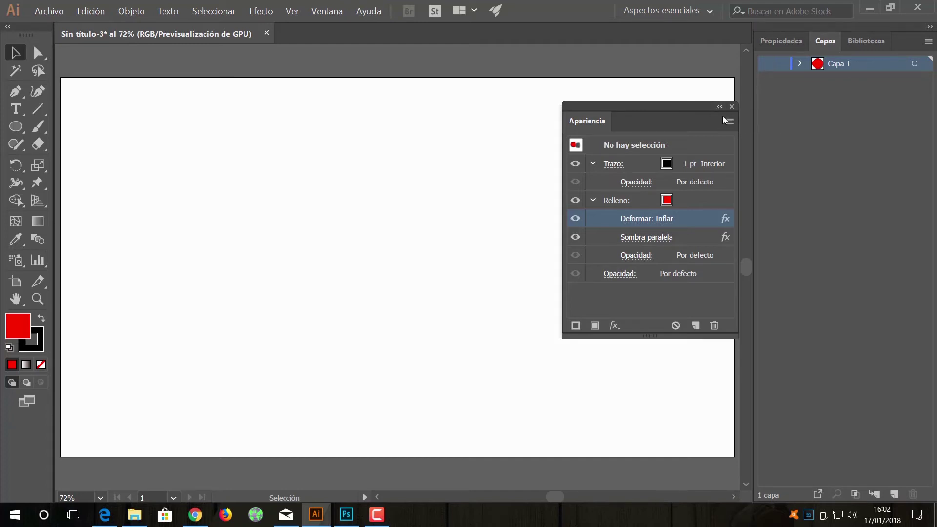
left_click(894, 495)
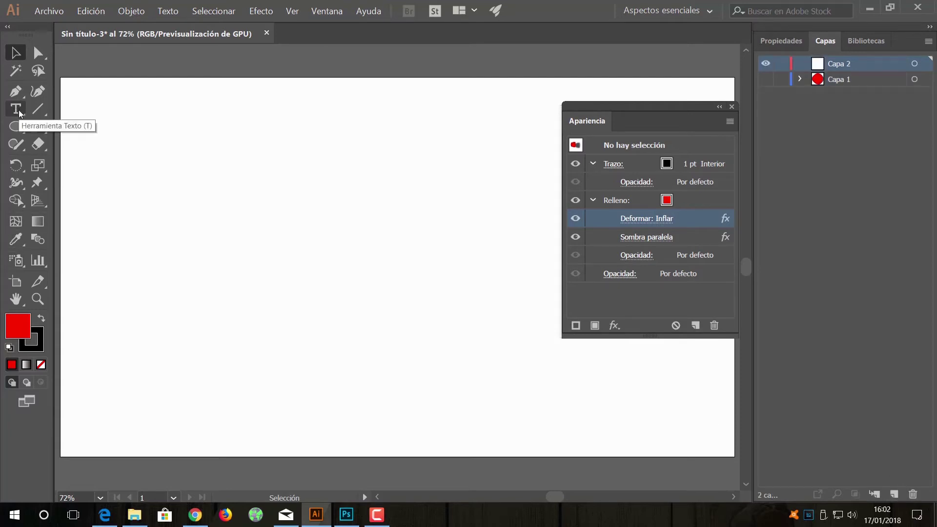
Collapse the Apariencia panel and place a 72 pt text object on the artboard
left_click(719, 107)
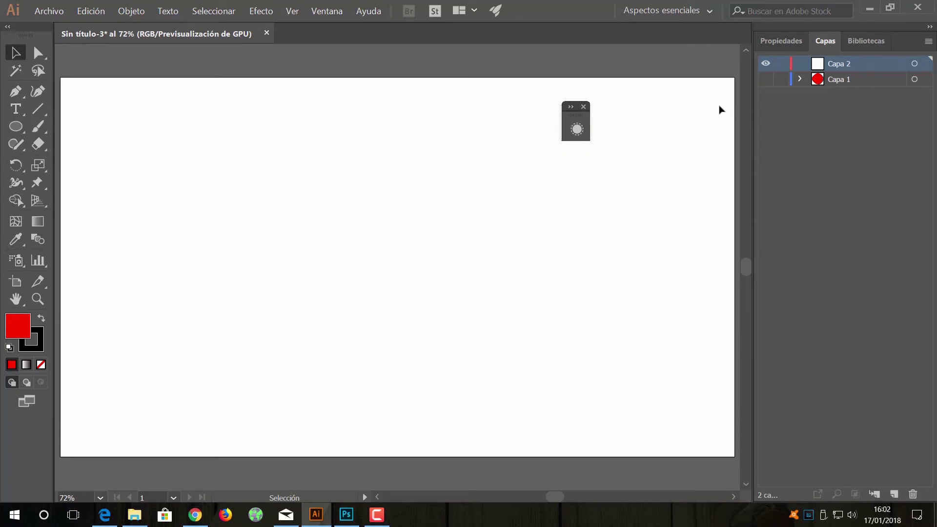
left_click_drag(565, 112, 696, 105)
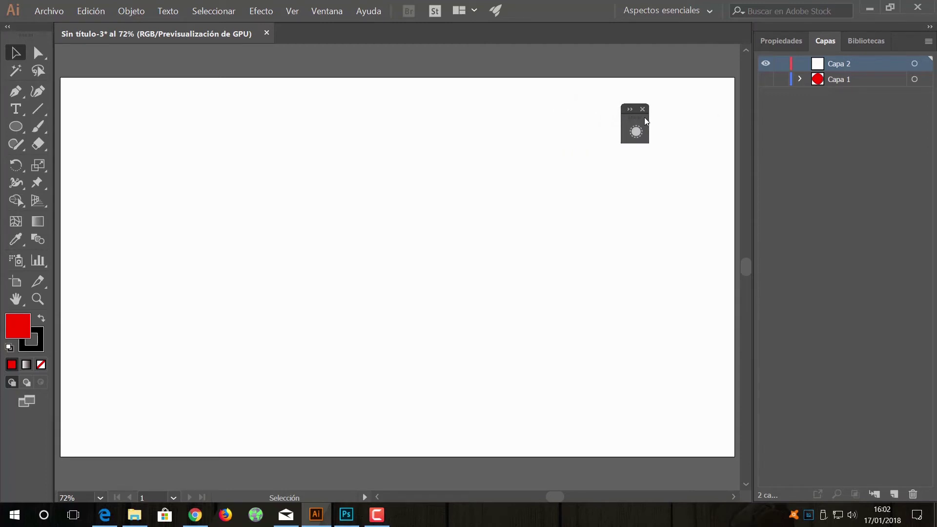
left_click(19, 110)
left_click(219, 277)
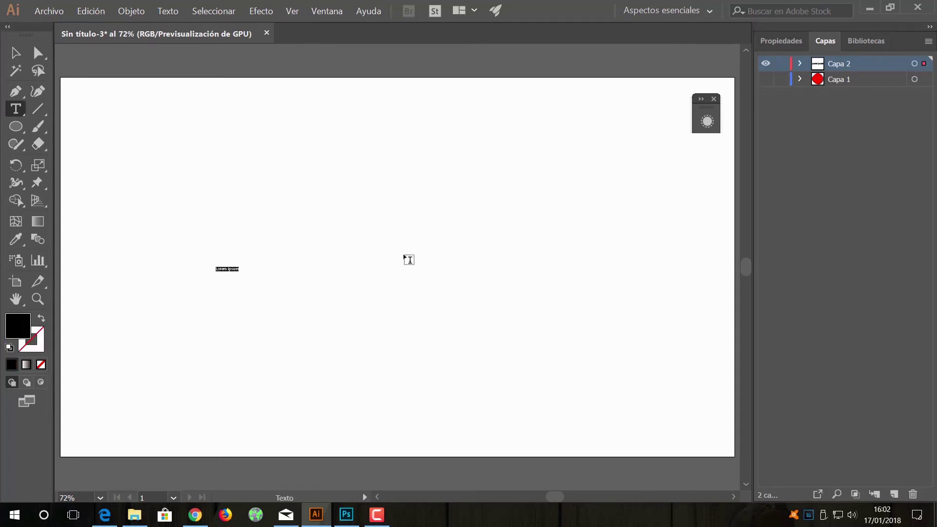
left_click(782, 43)
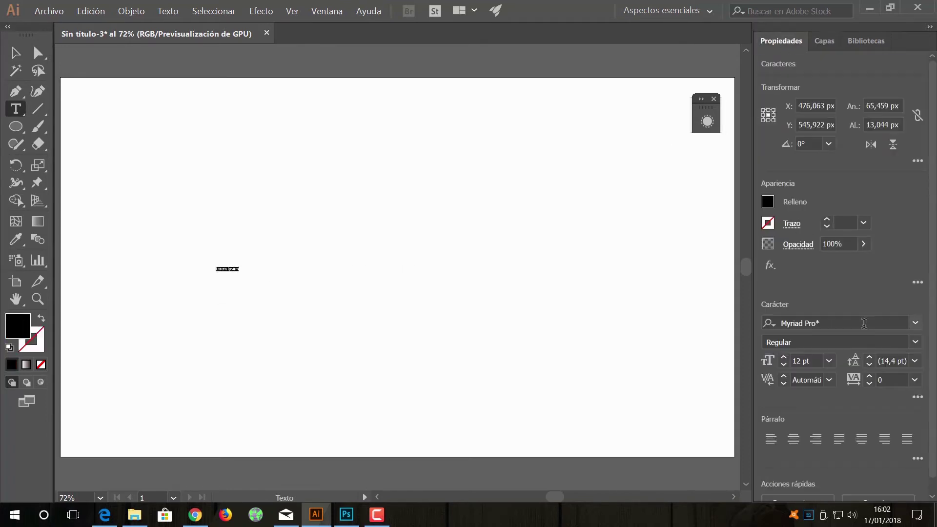
left_click(829, 360)
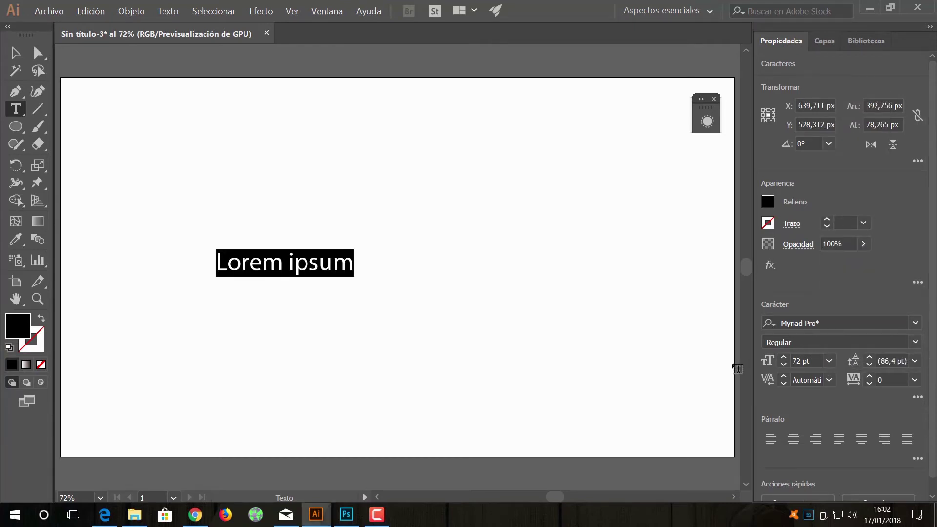
Type EBM and scale it to about 706 pt, stretched roughly 1358 px wide
type("EBM")
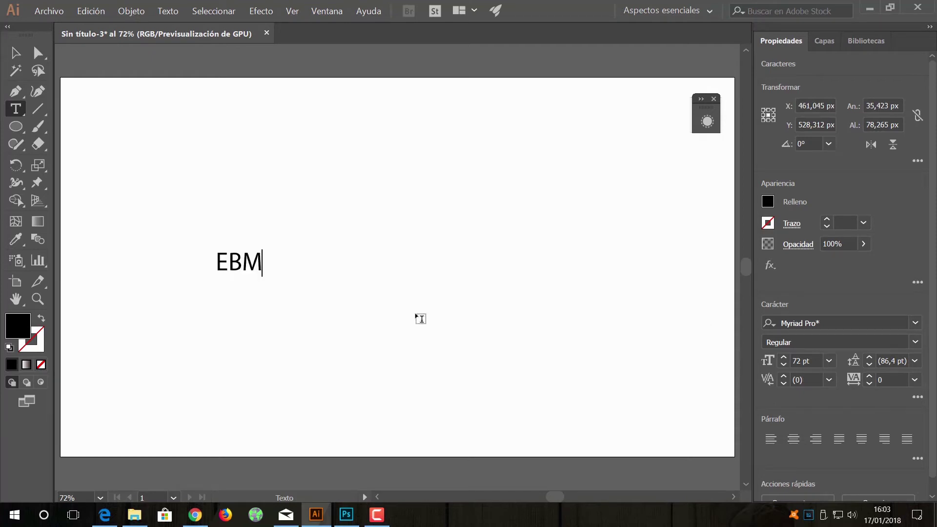
left_click(12, 55)
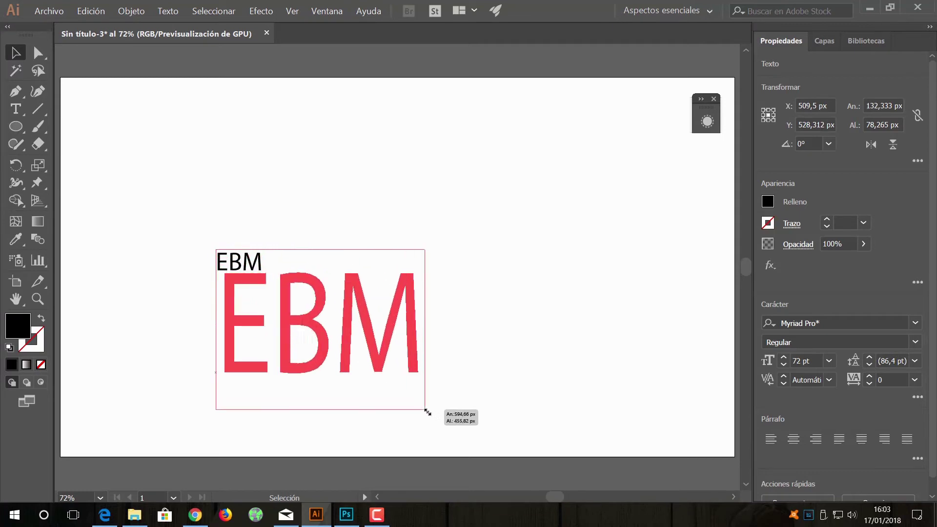
left_click_drag(263, 277, 427, 411)
left_click_drag(216, 249, 104, 141)
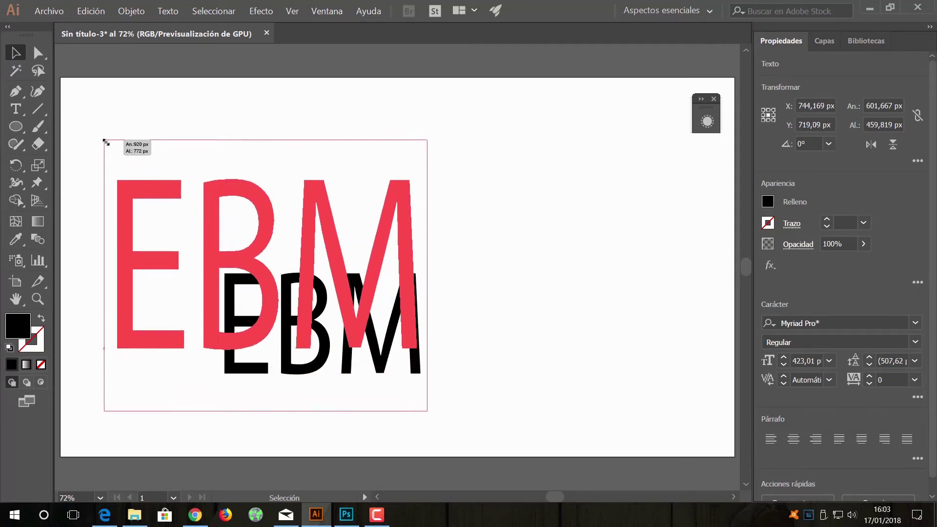
left_click_drag(427, 276, 584, 279)
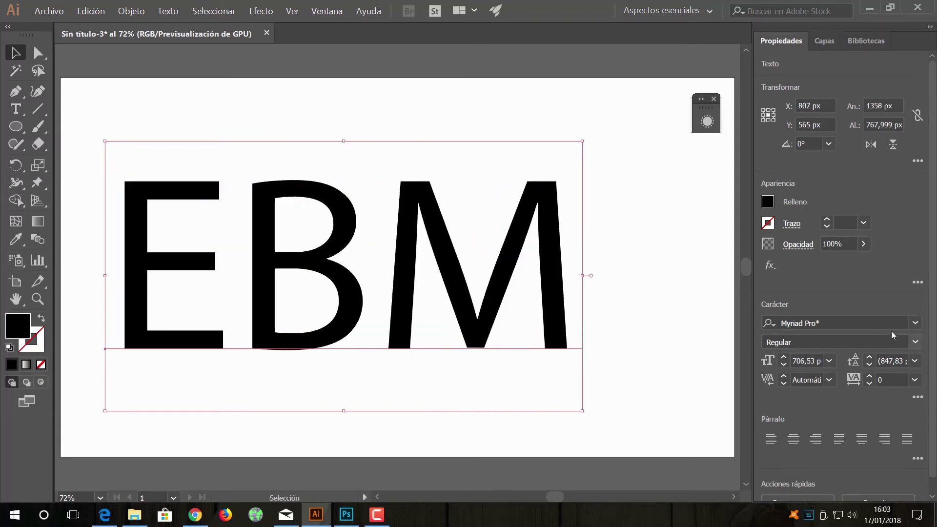
left_click(916, 323)
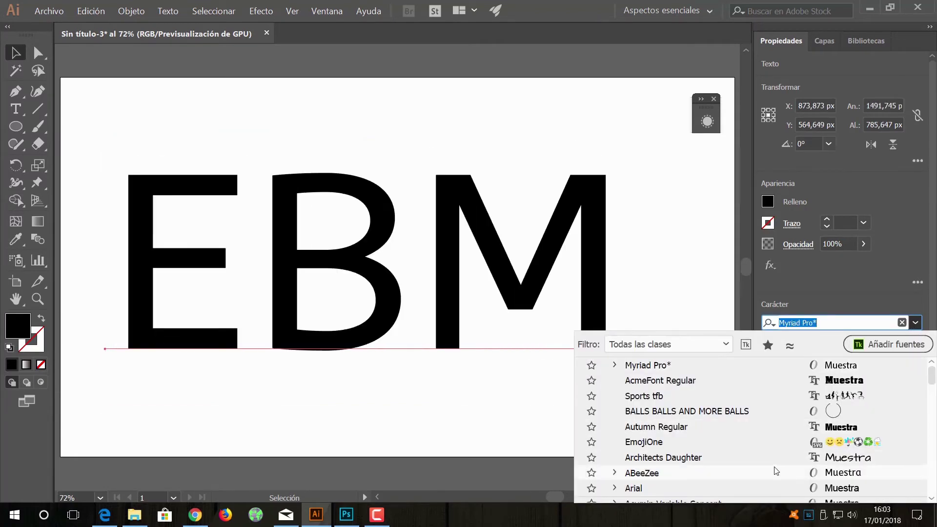
Set the EBM text's font to AcmeFont Regular and expand the Apariencia panel
scroll(722, 408, "down", 3)
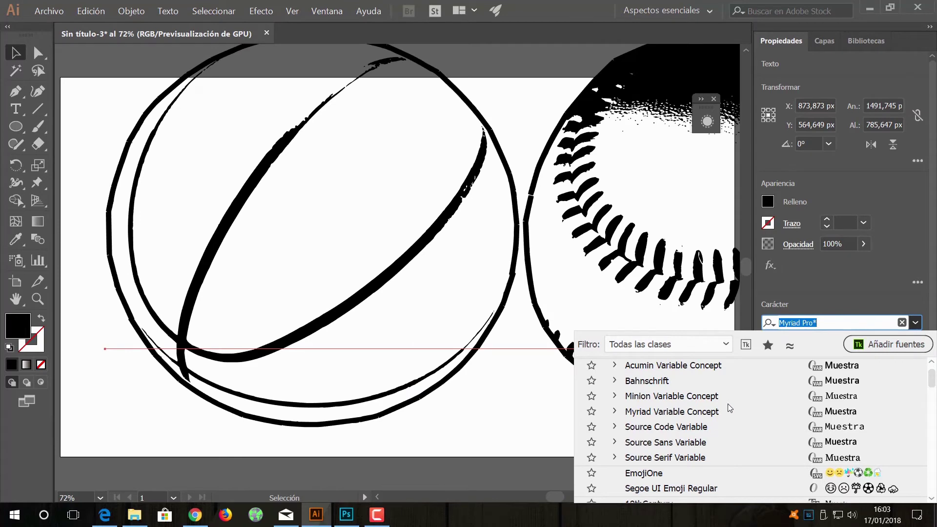
scroll(730, 406, "up", 2)
scroll(729, 402, "up", 2)
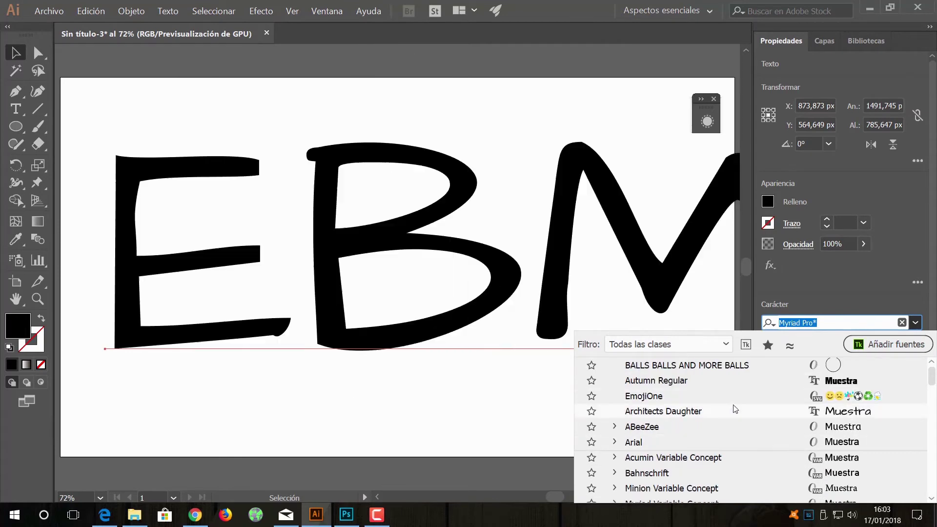
scroll(735, 409, "up", 3)
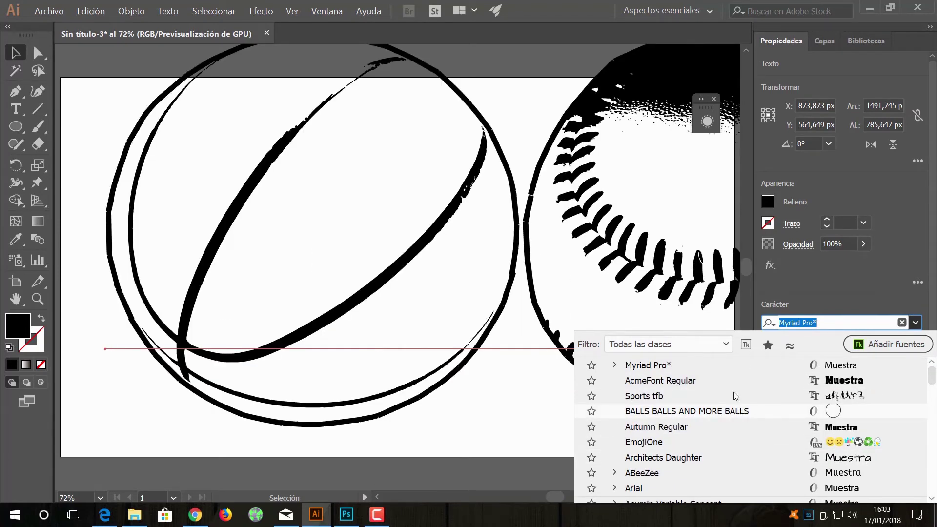
left_click(701, 380)
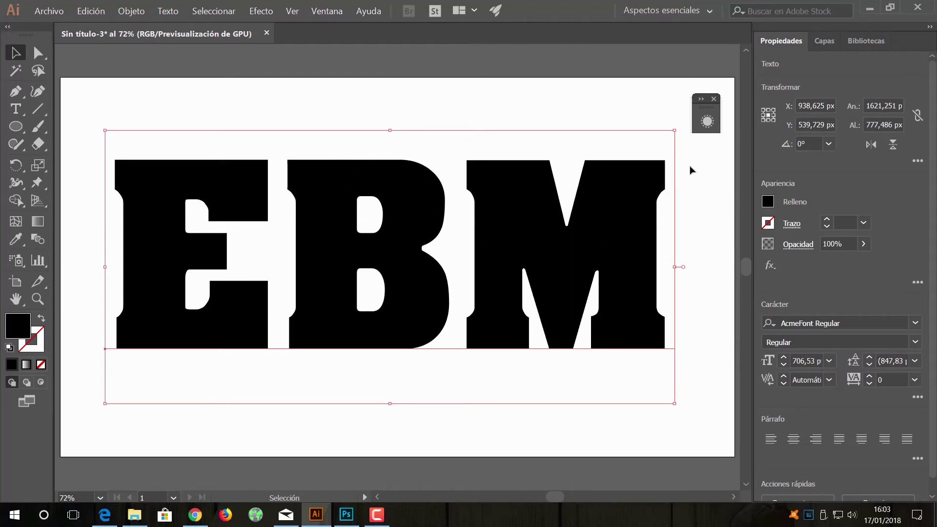
left_click(701, 99)
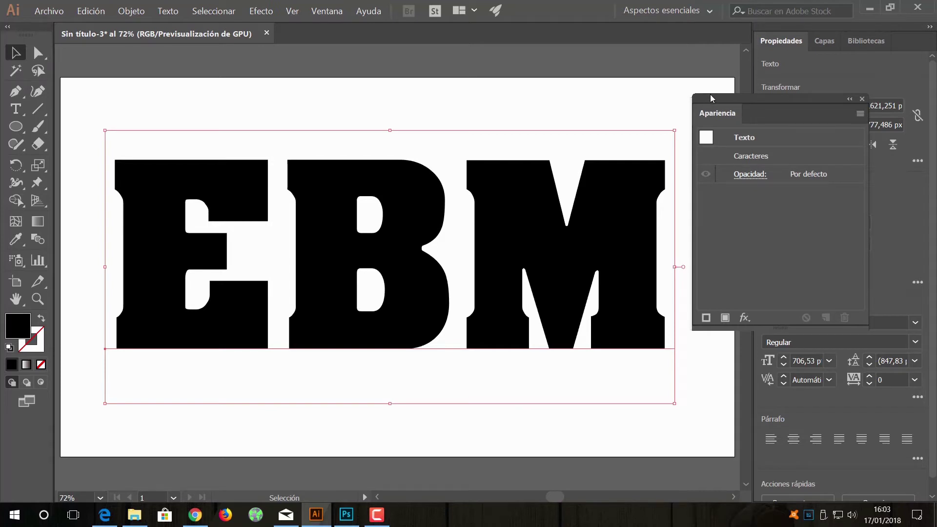
Lower the EBM text's opacity to 55% so it turns grey
left_click_drag(708, 96, 658, 97)
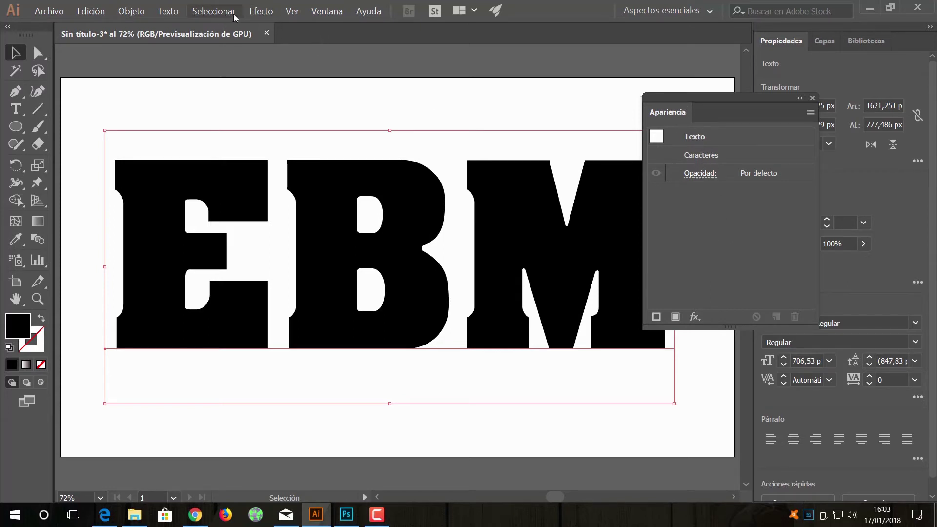
left_click(660, 141)
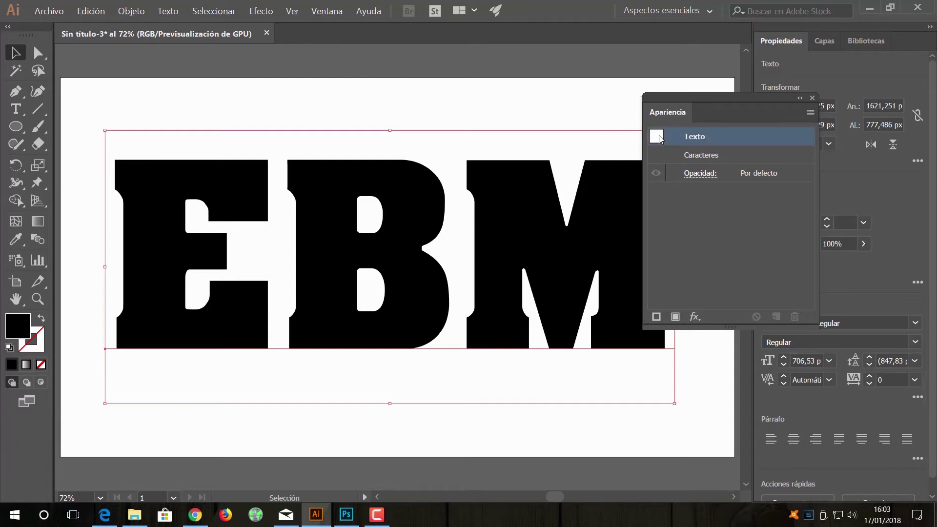
left_click_drag(721, 103, 700, 105)
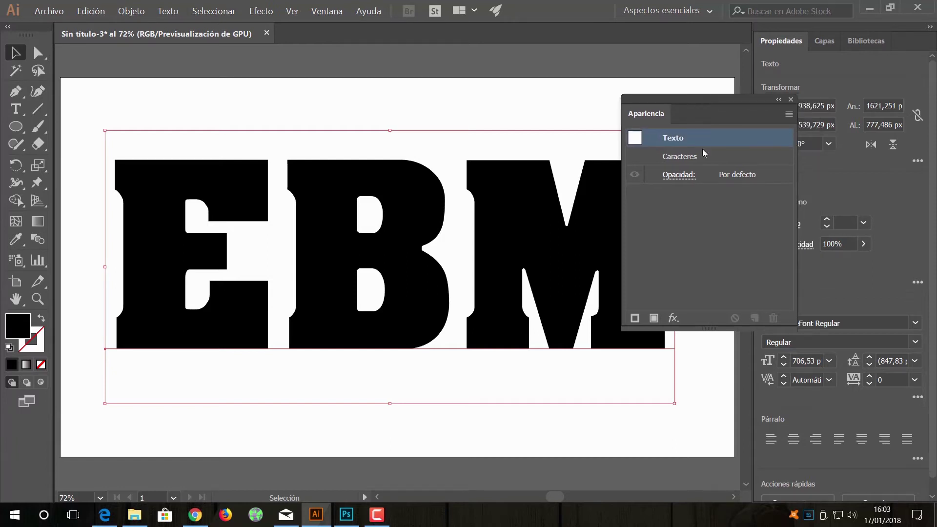
left_click(679, 176)
left_click(676, 202)
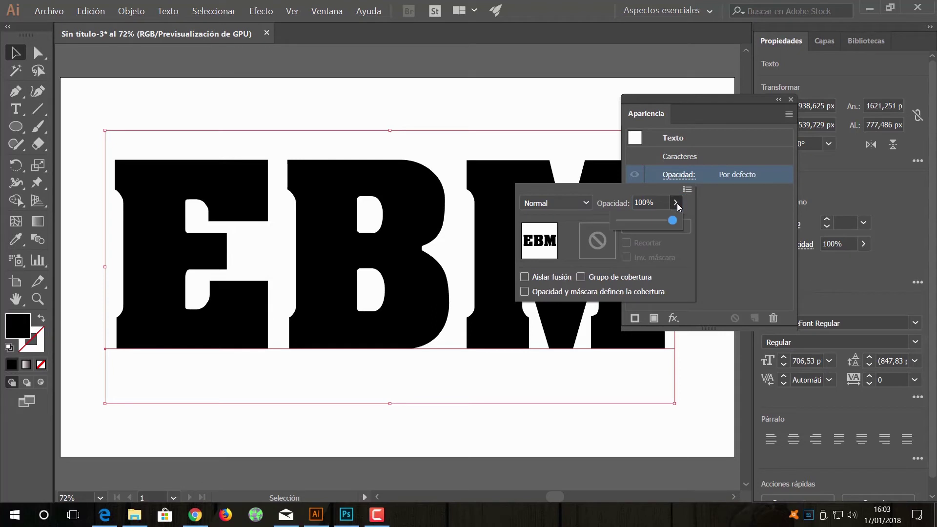
mouse_move(678, 225)
left_mouse_down()
mouse_move(638, 221)
mouse_move(652, 221)
left_mouse_up()
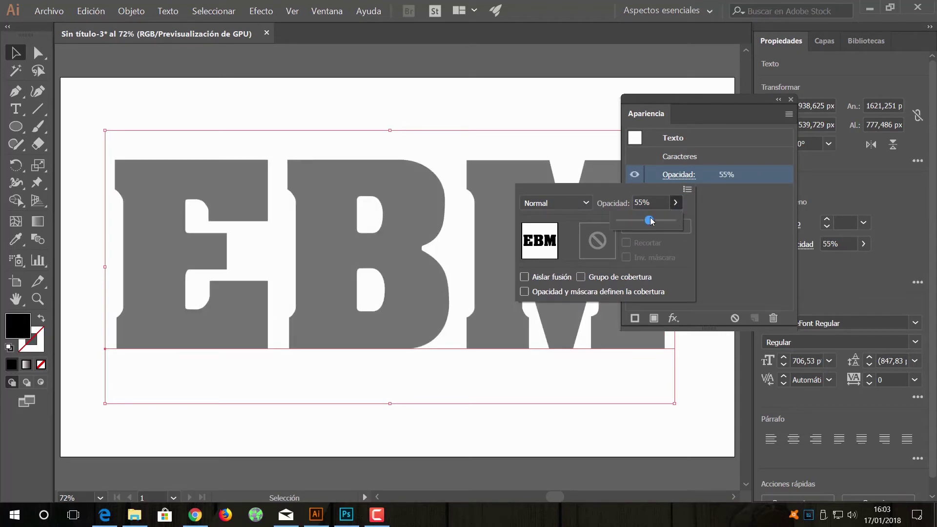
left_click(687, 189)
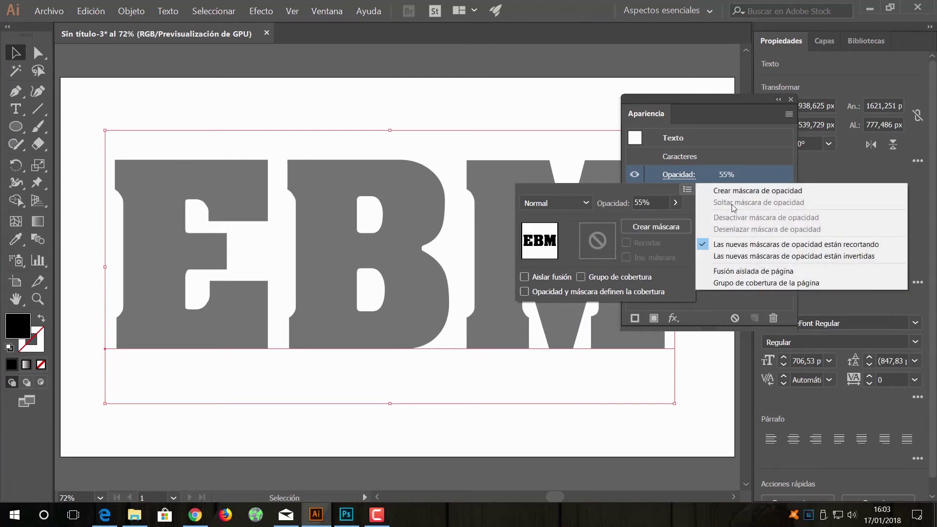
left_click(686, 113)
left_click(268, 11)
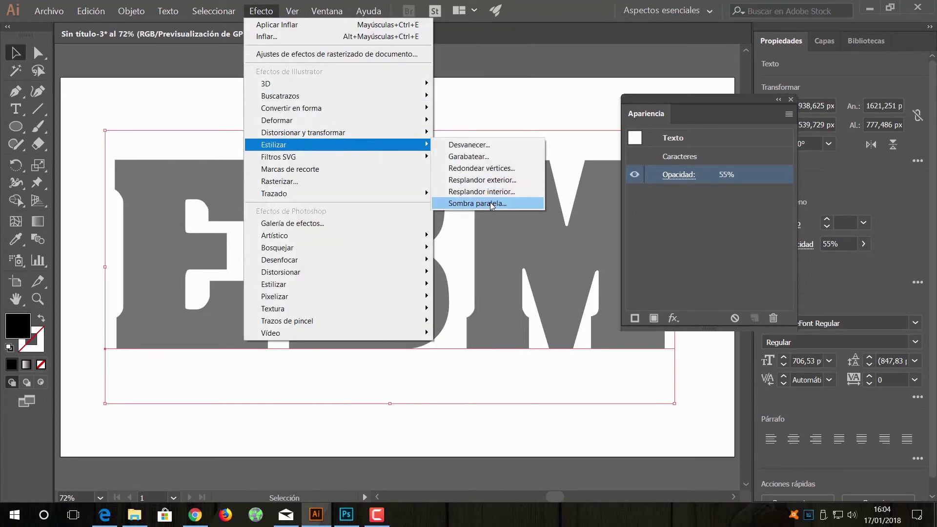
Start a Sombra paralela on the text with preview on and X offset 64 px
mouse_move(293, 144)
left_click(493, 205)
left_click(514, 390)
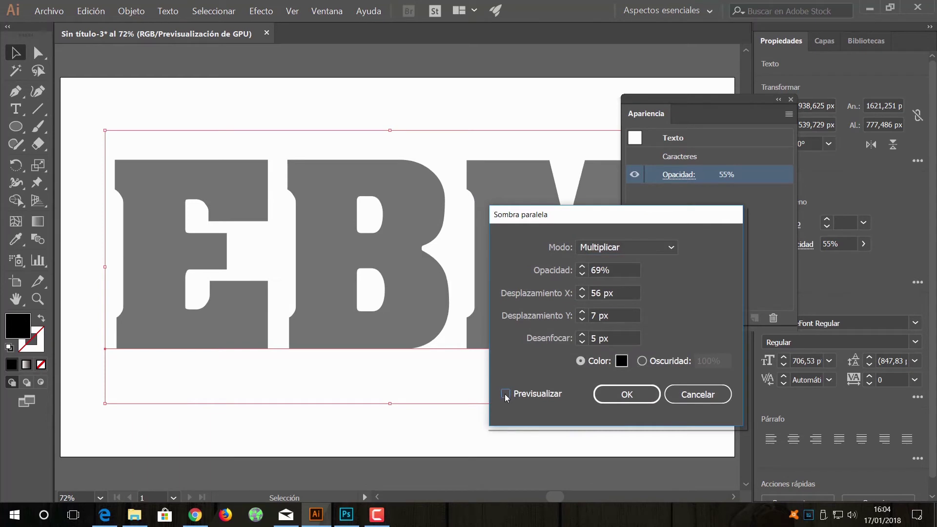
mouse_move(551, 220)
left_mouse_down()
mouse_move(301, 355)
mouse_move(340, 263)
left_mouse_up()
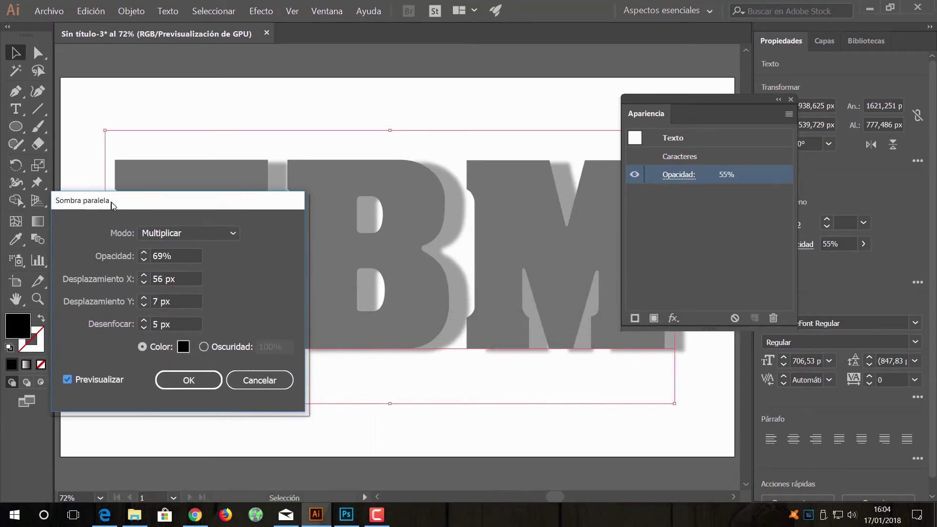
left_click(372, 333)
left_click(372, 334)
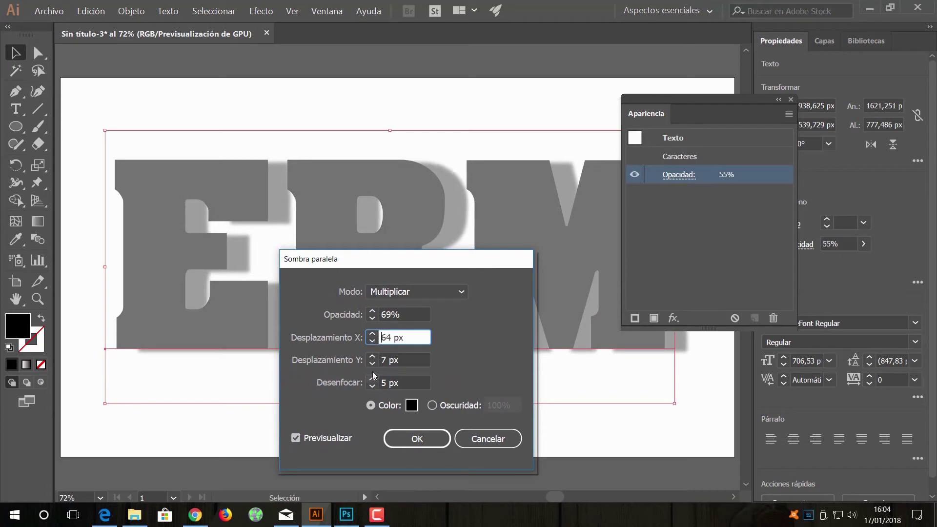
Set the shadow's Y offset to 41 px and blur to 11 px, then apply it
left_click(372, 357)
left_click(372, 357)
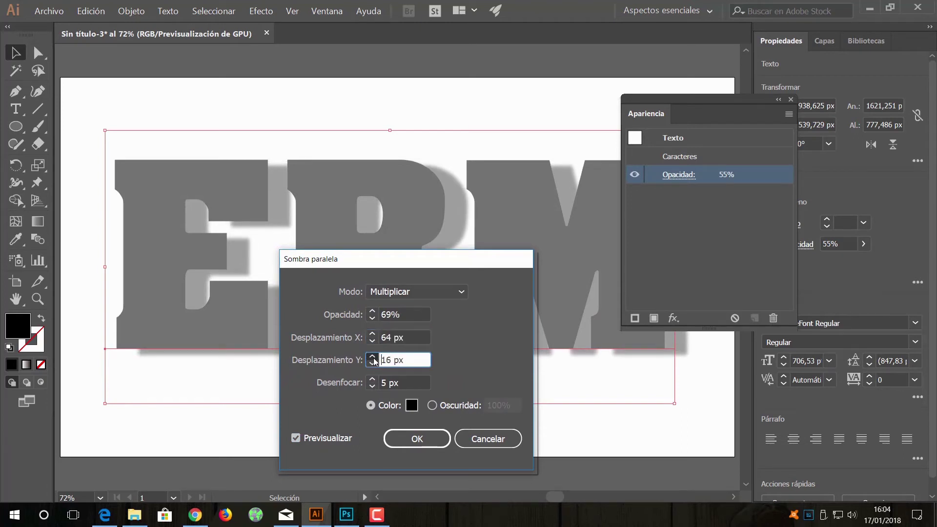
left_click(372, 356)
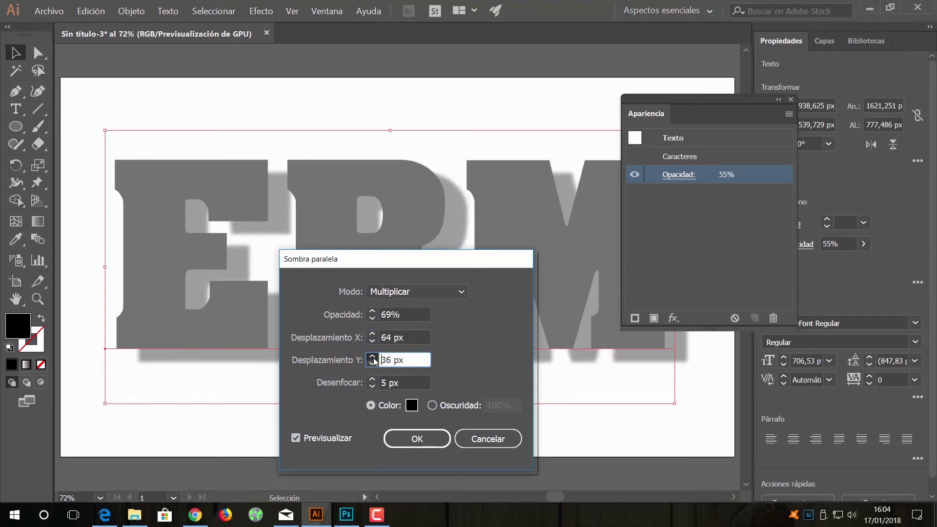
left_click(372, 380)
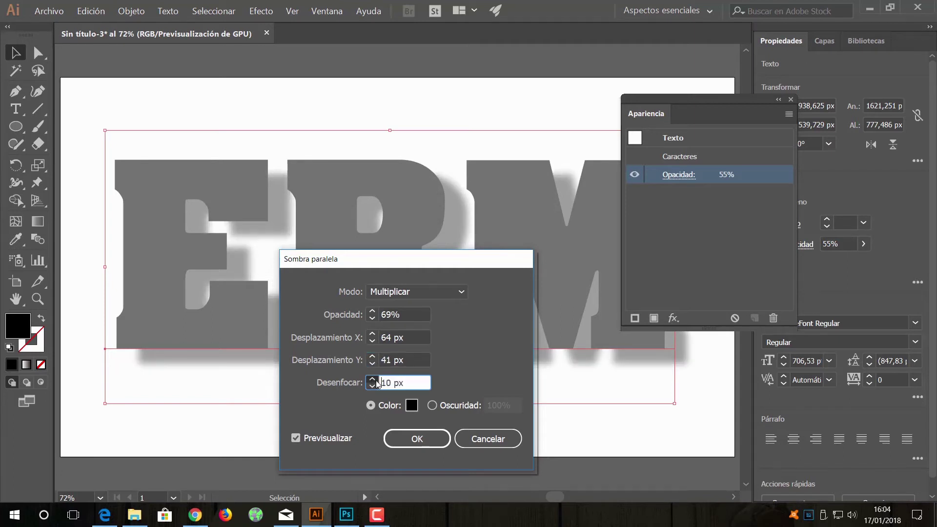
left_click(432, 405)
left_click(370, 405)
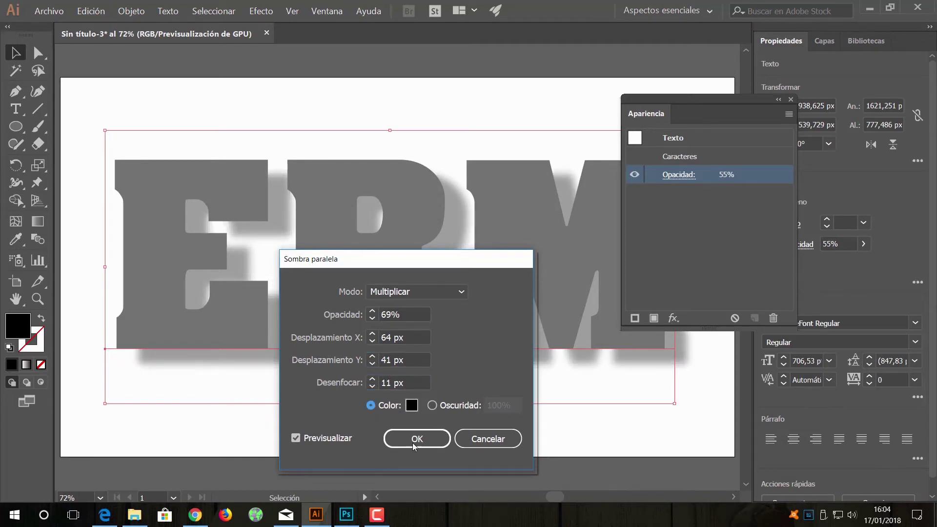
left_click(415, 440)
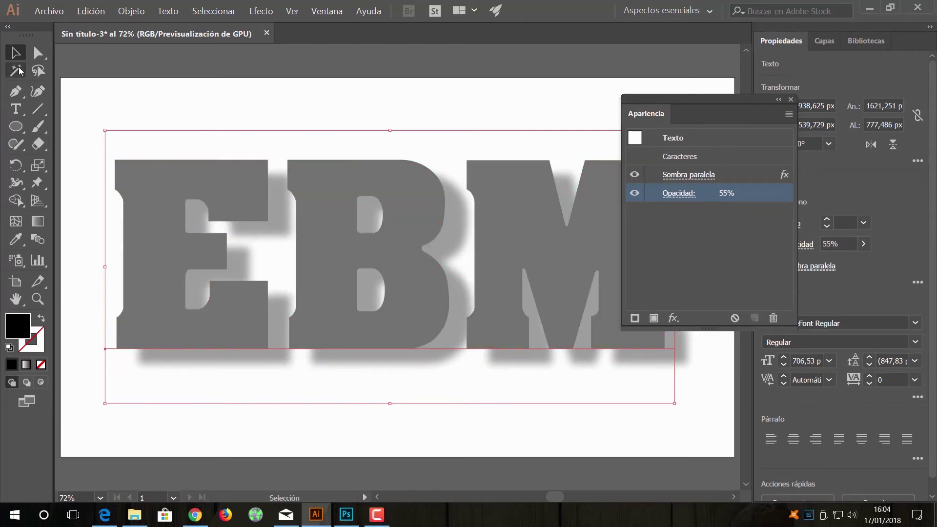
left_click(103, 90)
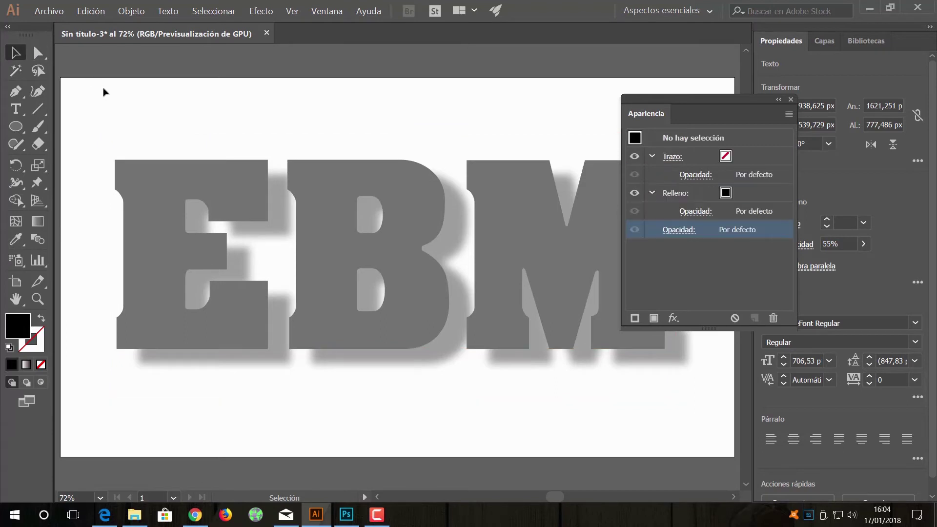
Hide both Capa 1 and Capa 2 in the Capas panel, leaving the artboard blank
left_click(224, 176)
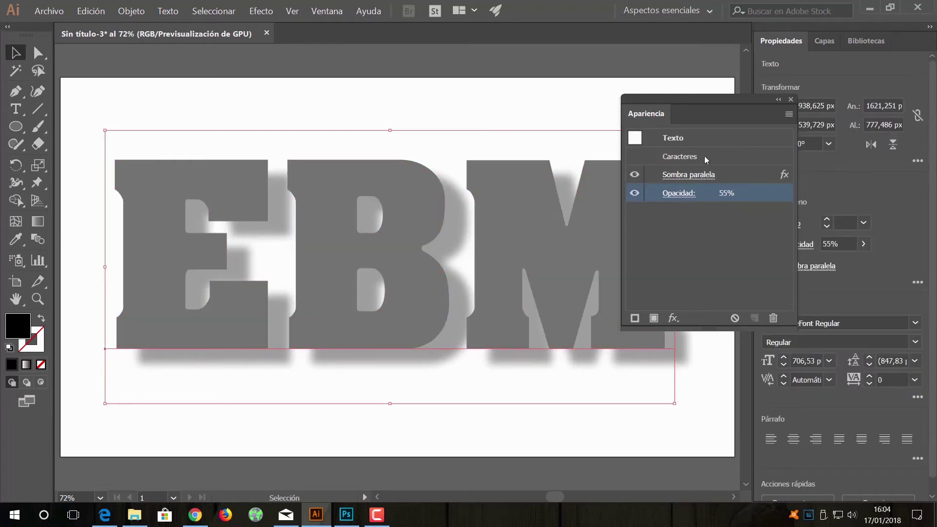
left_click(779, 100)
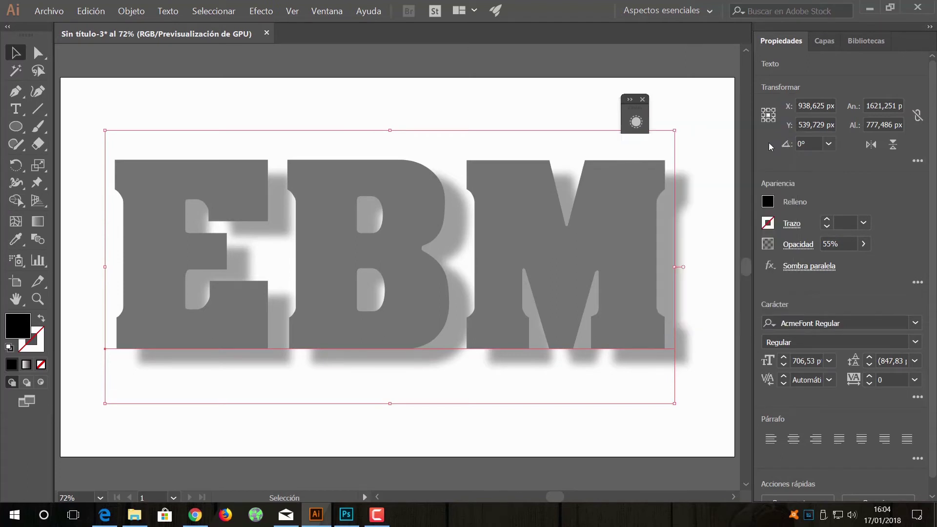
left_click(824, 41)
left_click(765, 79)
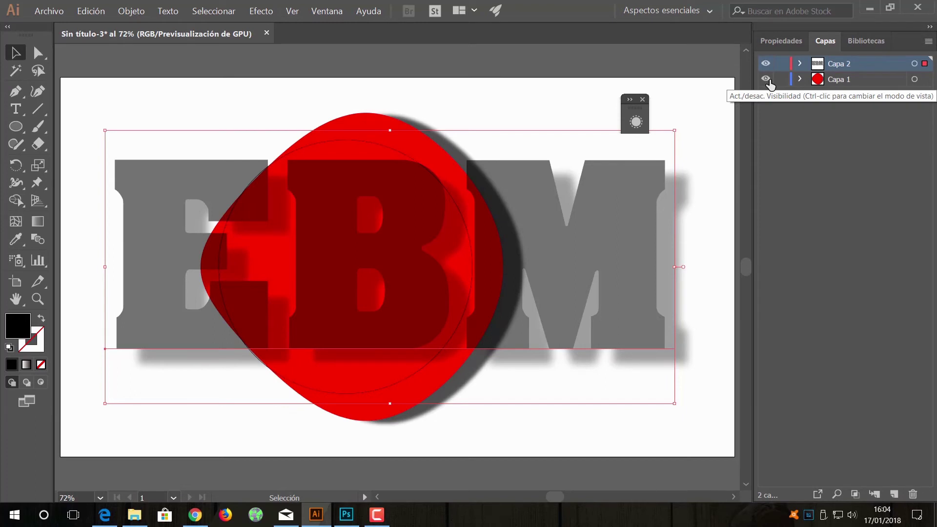
left_click(766, 79)
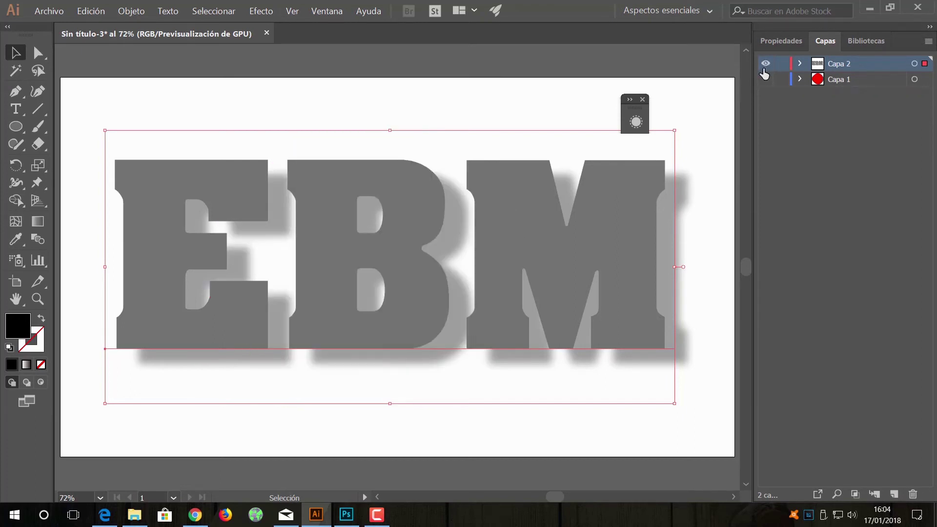
left_click(765, 64)
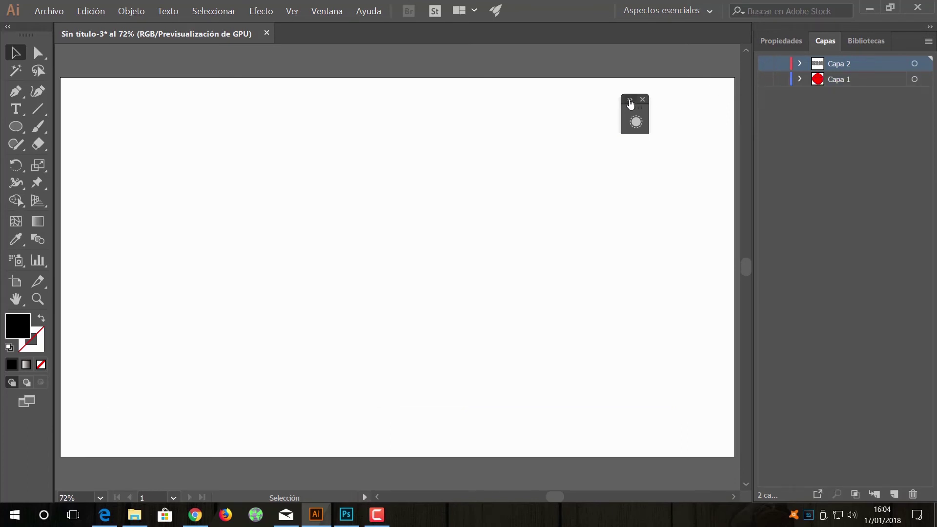
Add a new layer and draw a large square on it with the Rectangle tool
left_click(629, 100)
mouse_move(655, 107)
left_mouse_down()
mouse_move(648, 58)
mouse_move(660, 43)
left_mouse_up()
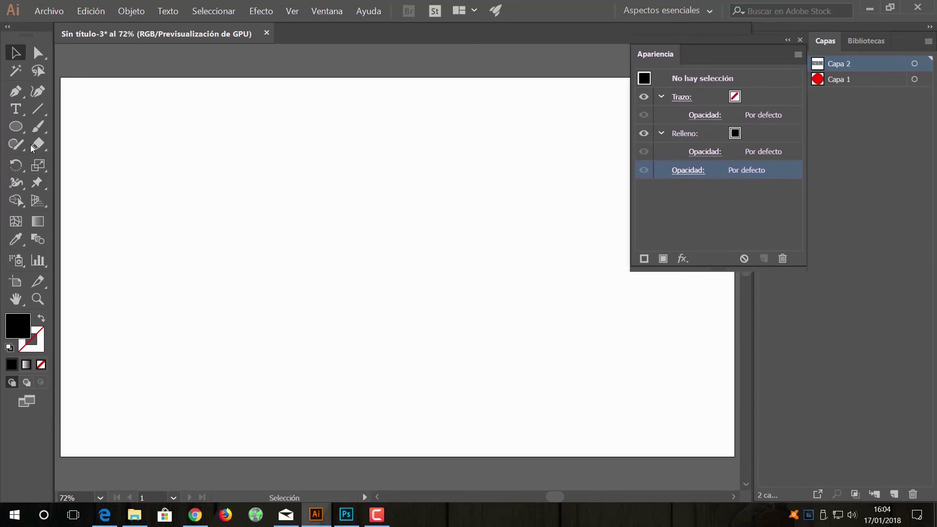
left_click(16, 128)
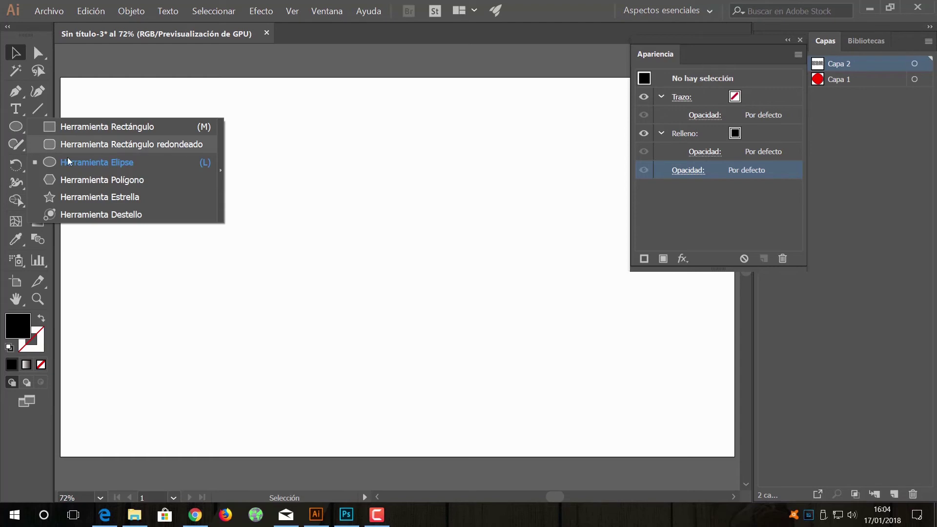
left_click(135, 129)
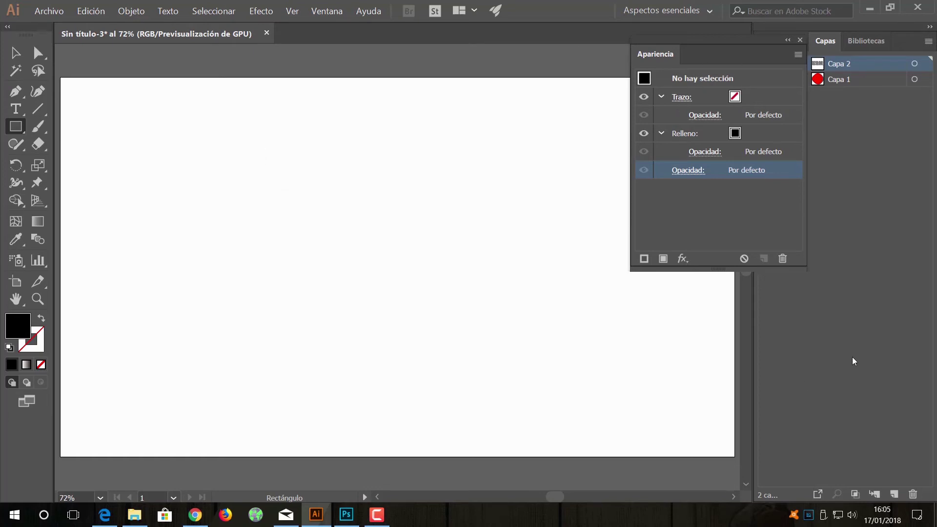
left_click(894, 494)
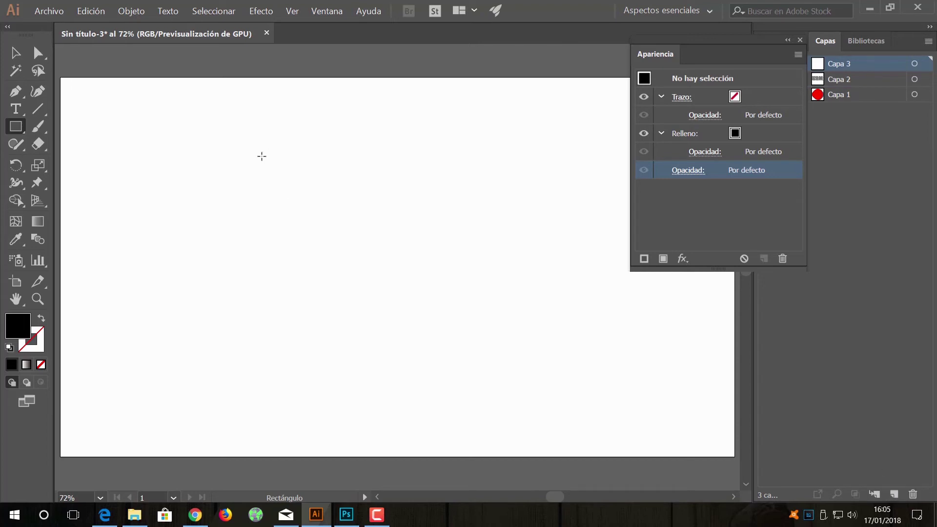
left_click_drag(239, 144, 511, 348)
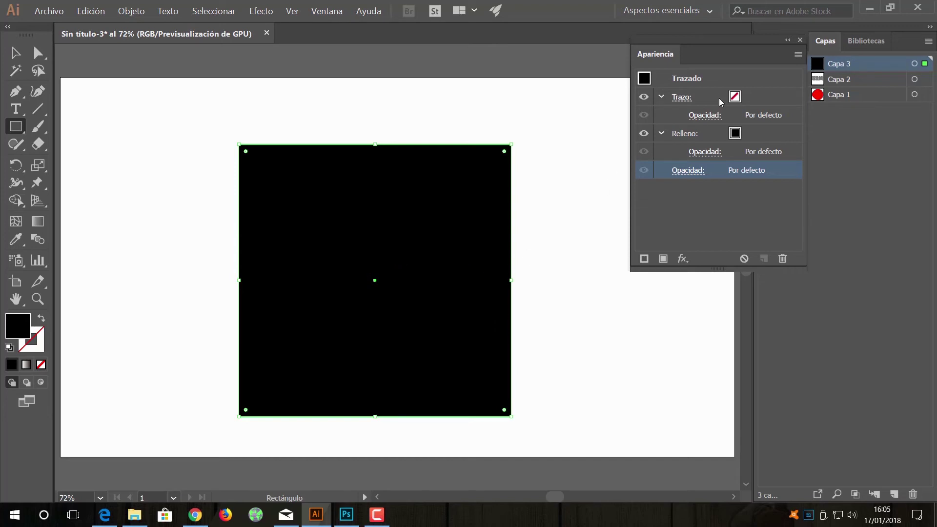
Give the square a white fill
left_click(661, 133)
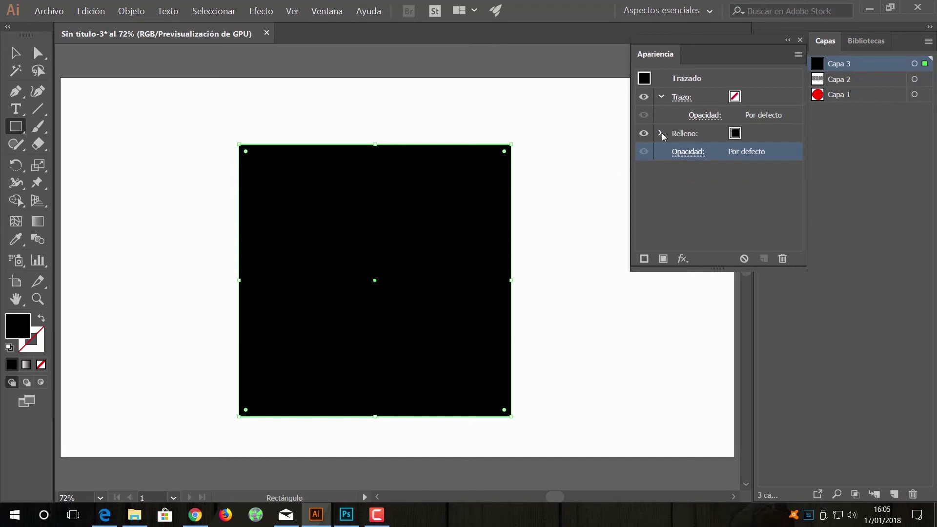
left_click(661, 133)
left_click(739, 135)
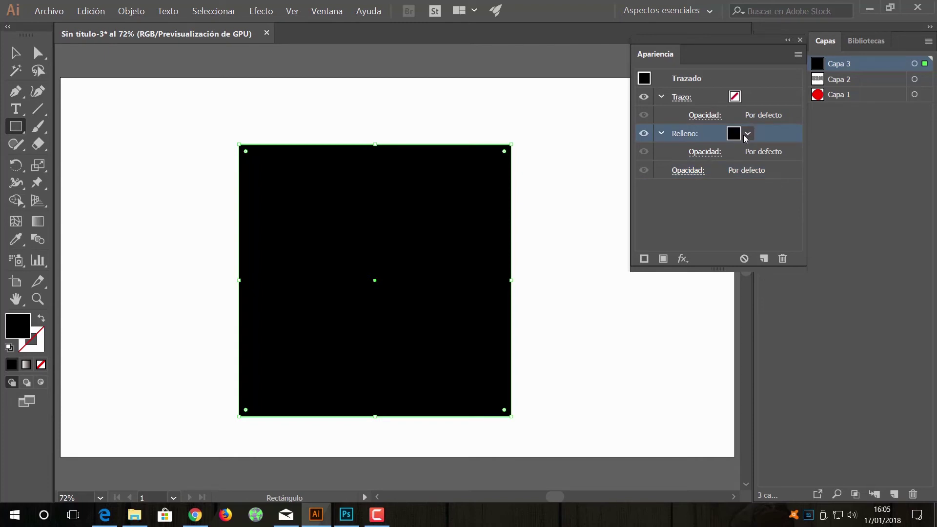
left_click(747, 134)
left_click(614, 159)
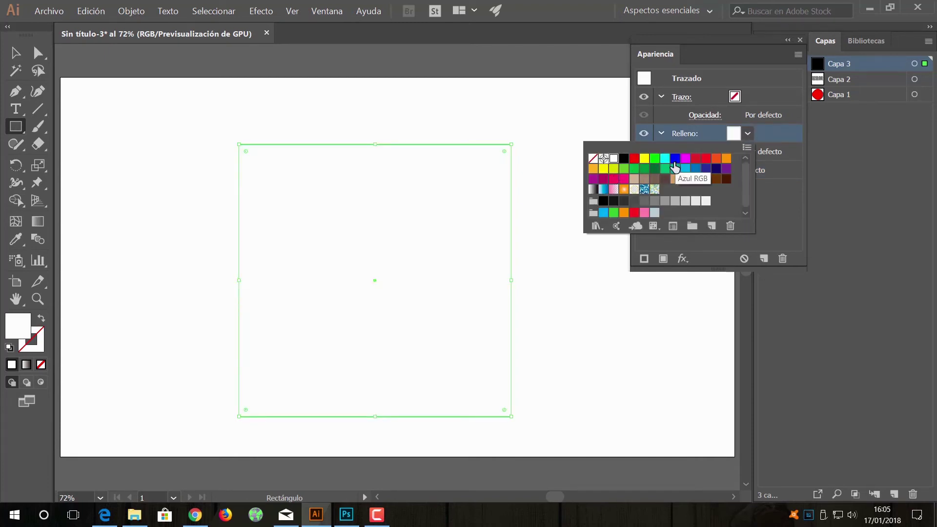
left_click(676, 100)
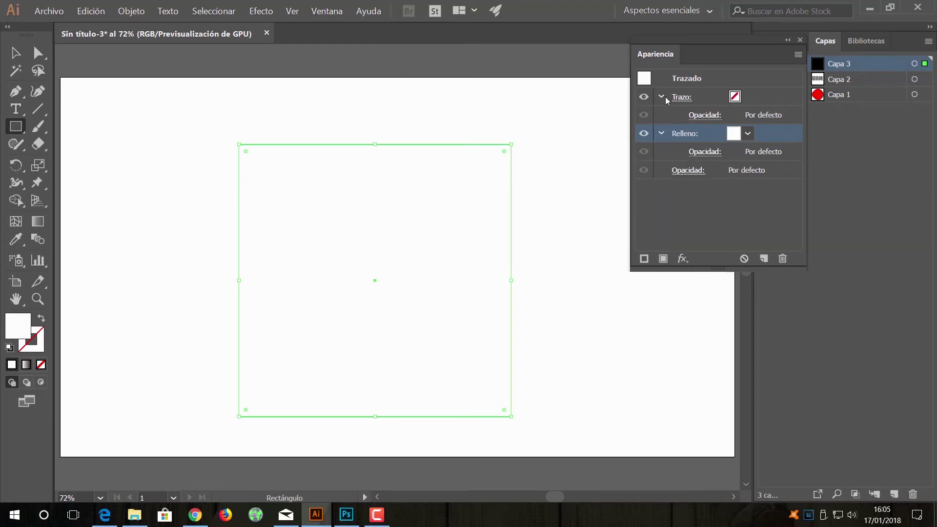
Give the square a 1 pt blue (Azul) stroke
left_click(662, 97)
left_click(734, 98)
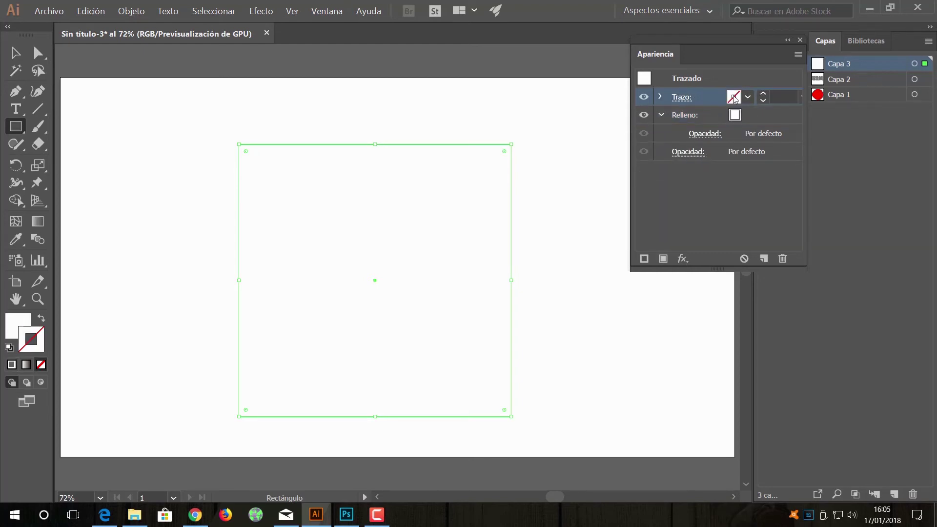
left_click(748, 97)
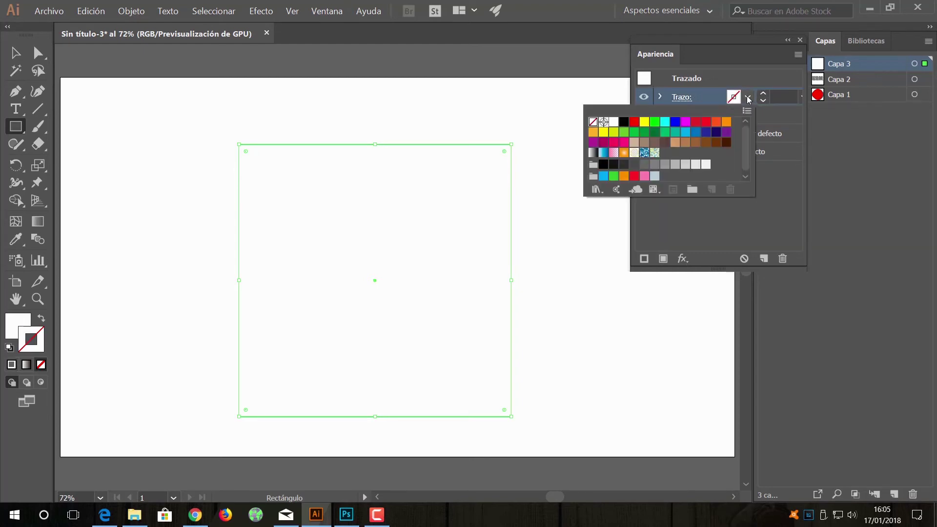
left_click(676, 122)
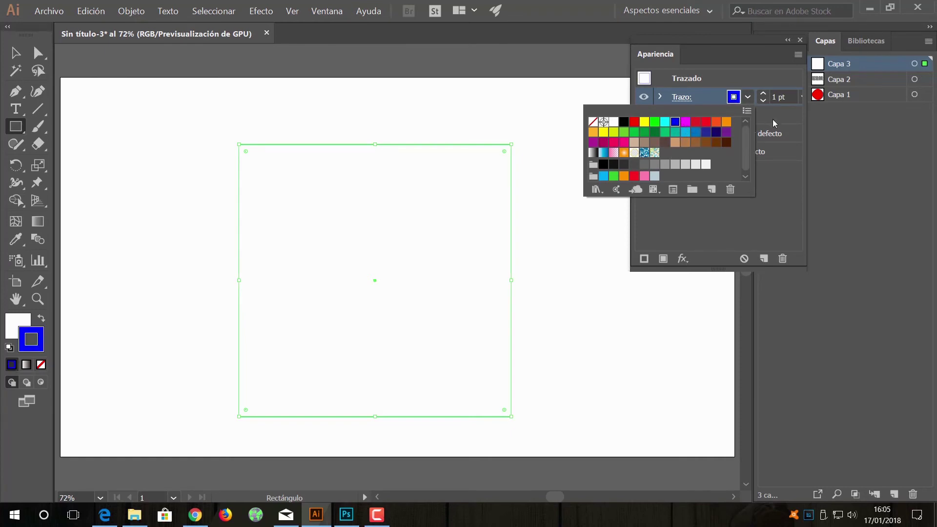
left_click(792, 121)
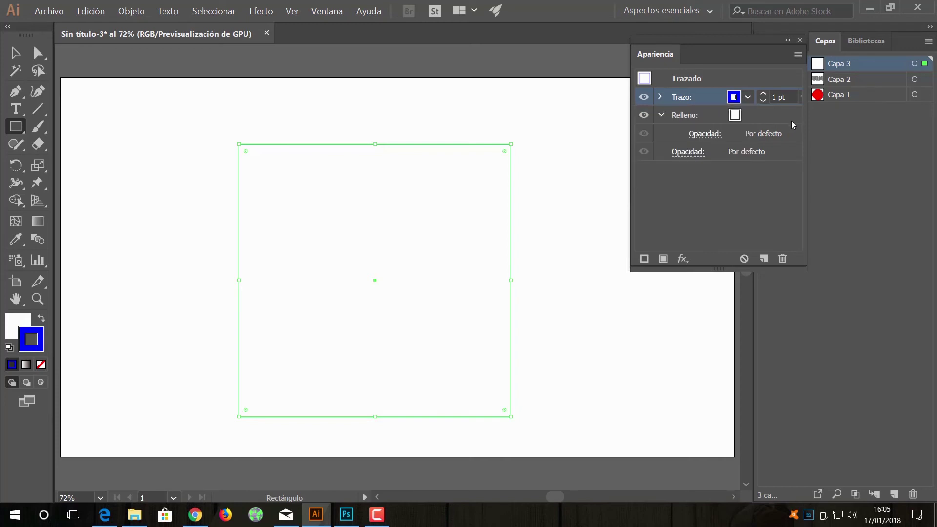
left_click(18, 53)
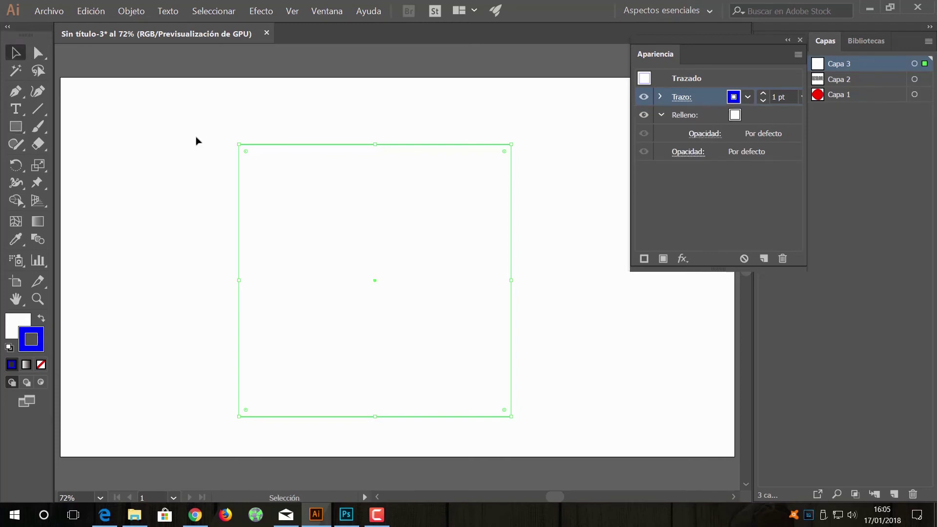
Apply the yellow-blue swirl graphic style A todo ritmo_GS to the square
left_click(340, 15)
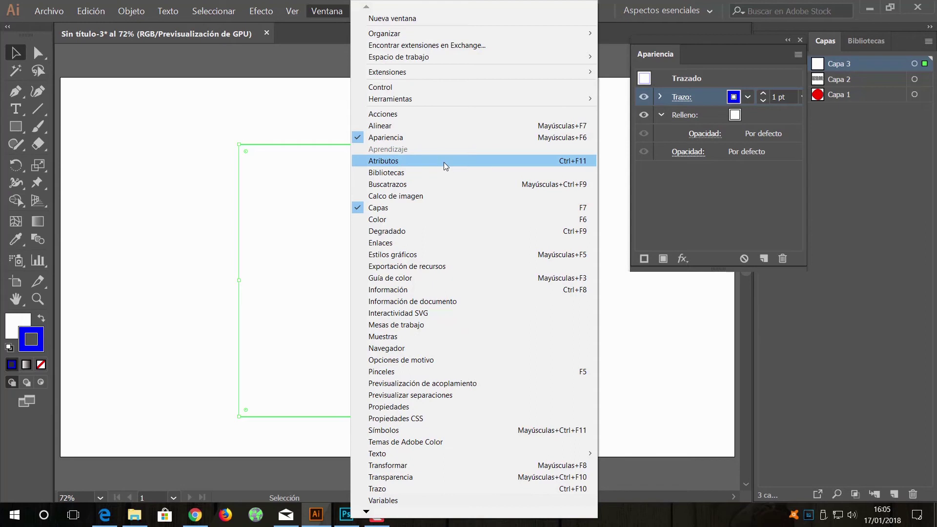
left_click(430, 254)
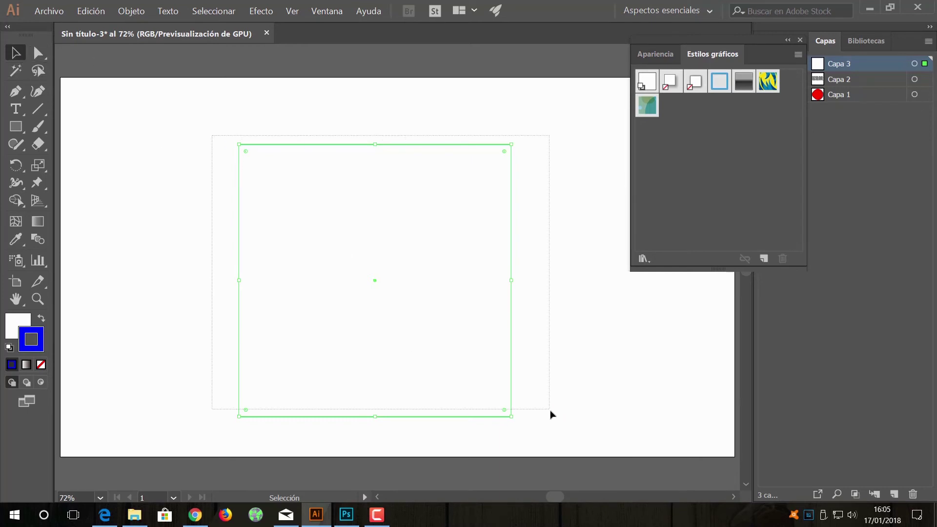
left_click_drag(249, 209, 543, 432)
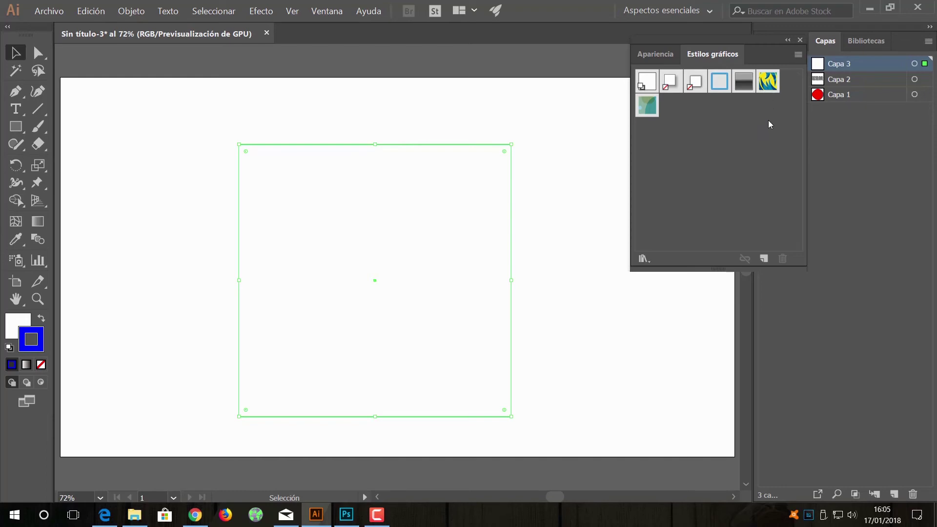
left_click(769, 84)
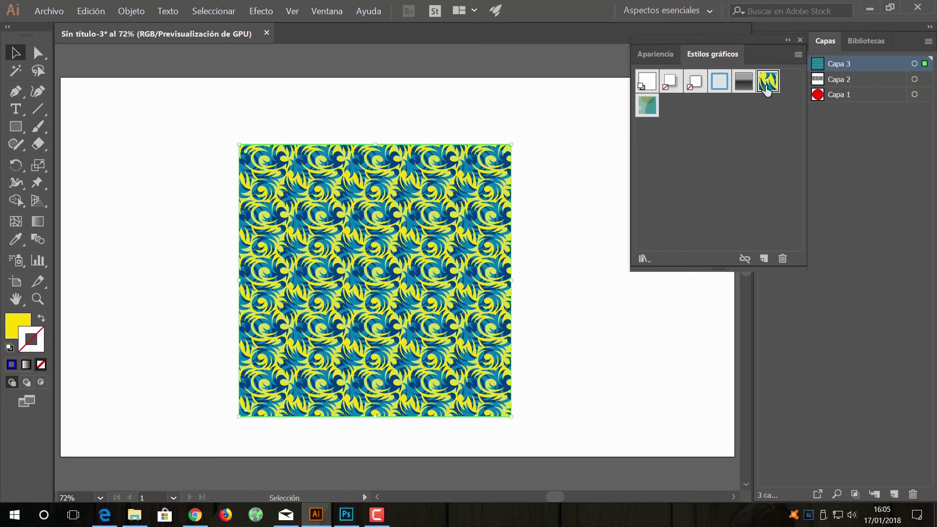
left_click(643, 56)
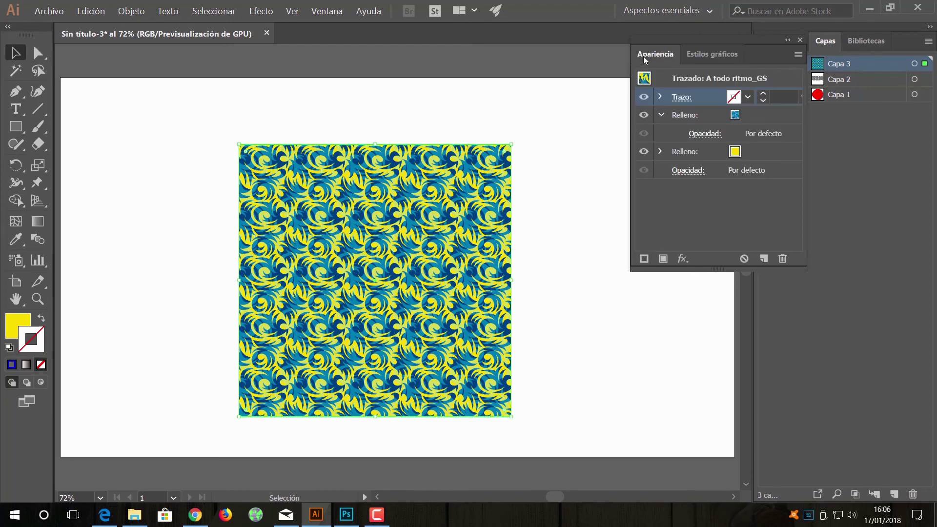
Inspect the square's fill entries in Apariencia without changing them
left_click(699, 78)
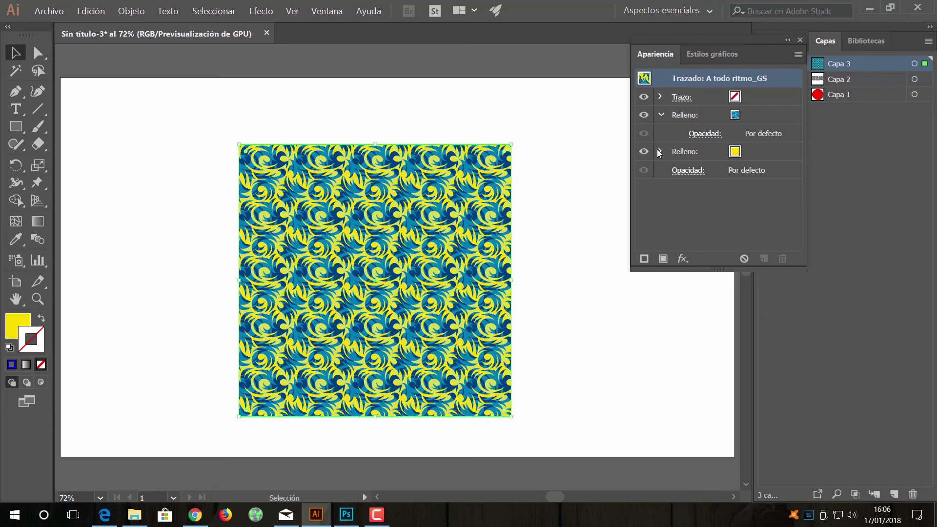
left_click(662, 114)
left_click(660, 152)
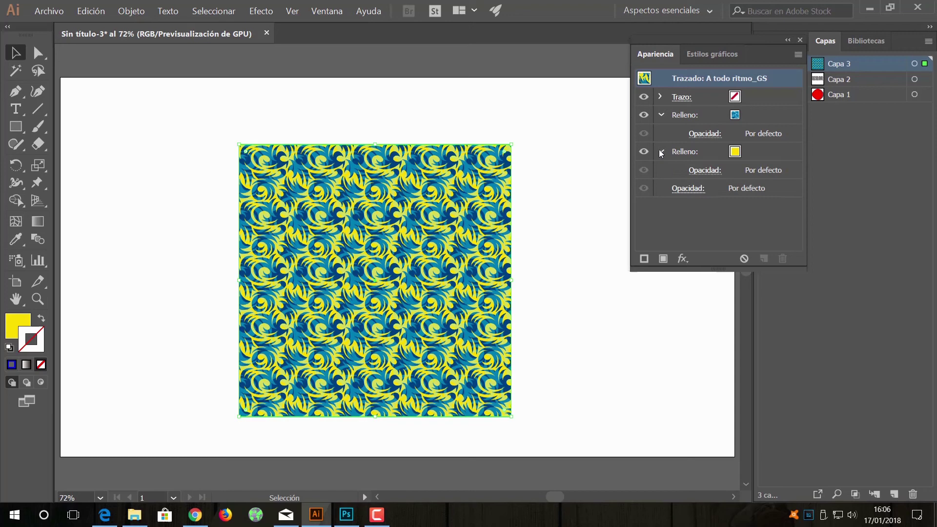
left_click(661, 115)
left_click(736, 115)
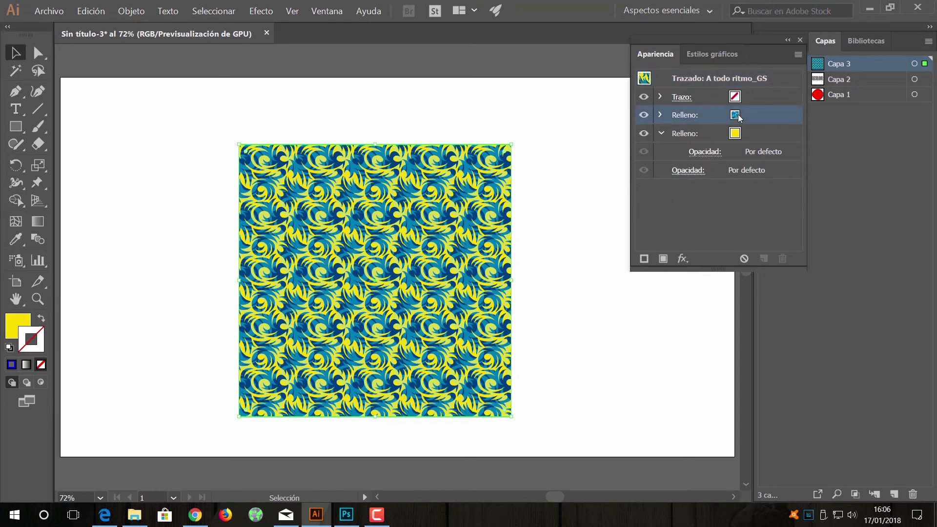
left_click(780, 138)
Open the Aditivo para pincel de manchas graphic style library
left_click(713, 54)
left_click(643, 258)
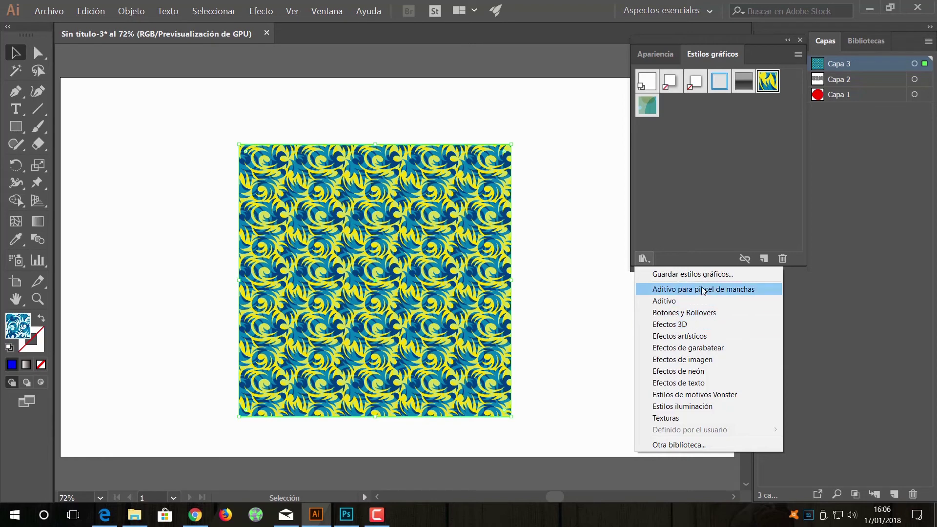
left_click(703, 289)
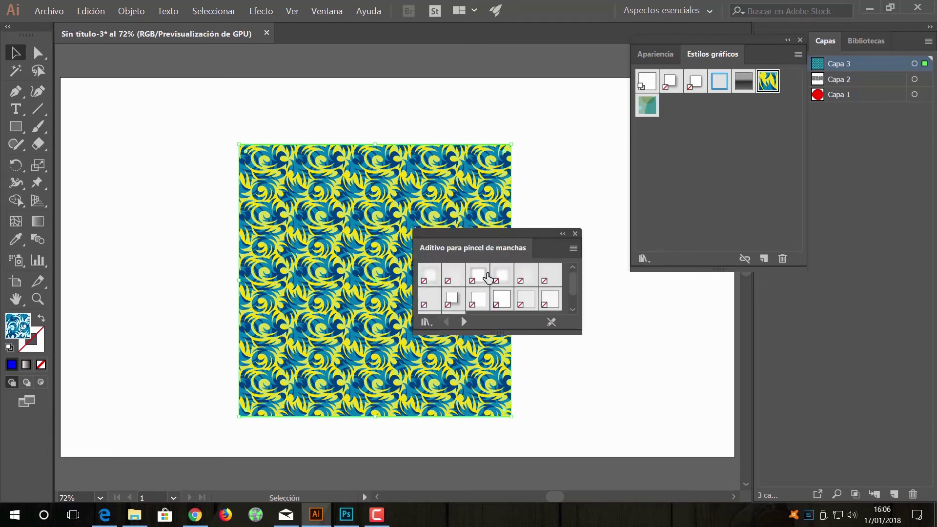
Apply the Bisel azul rec. ratón pulsado style from Botones y Rollovers to the square
scroll(548, 288, "down", 1)
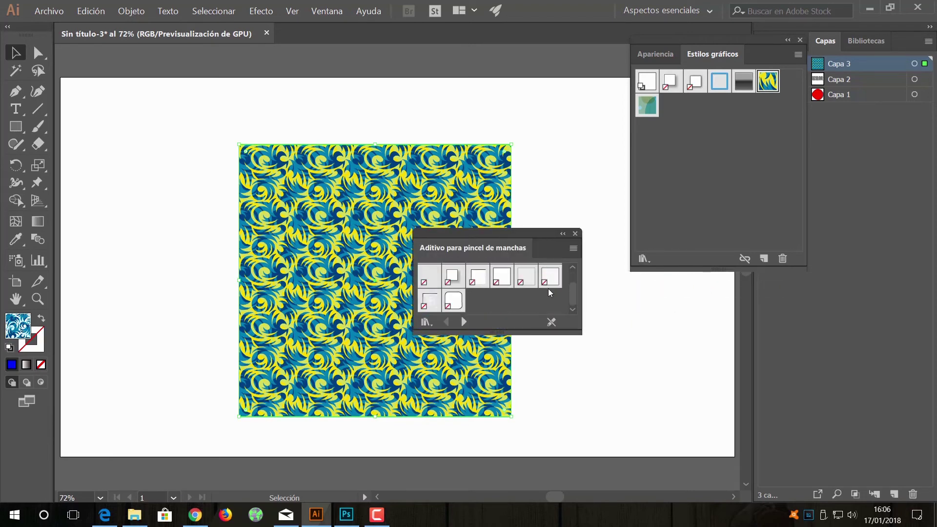
left_click(576, 233)
left_click(645, 259)
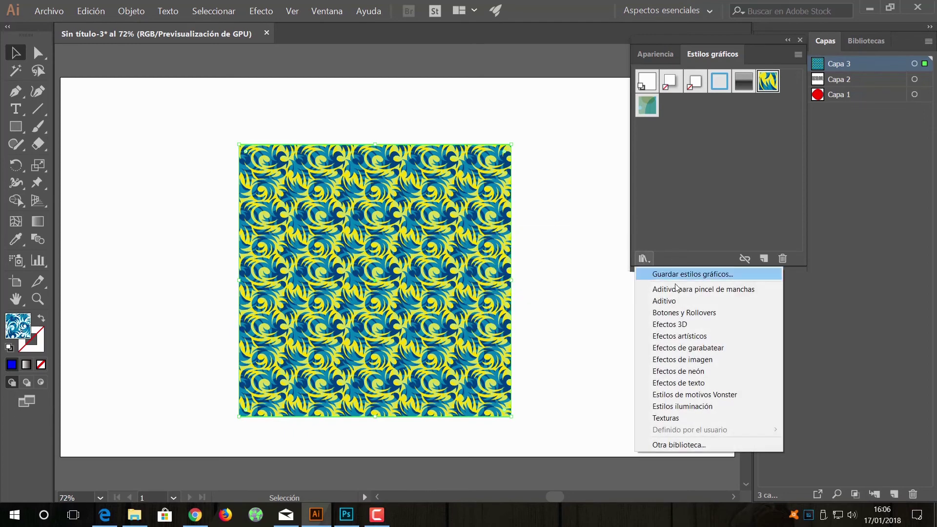
left_click(716, 312)
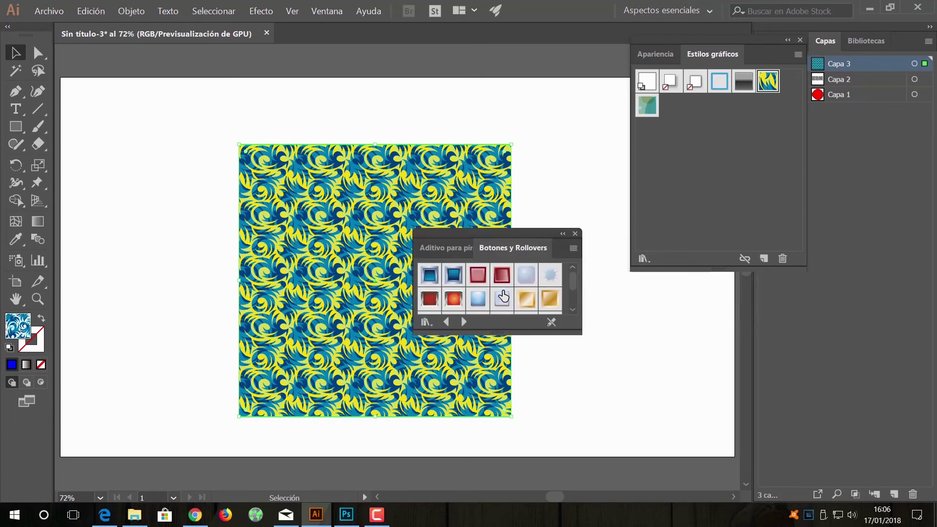
left_click(454, 275)
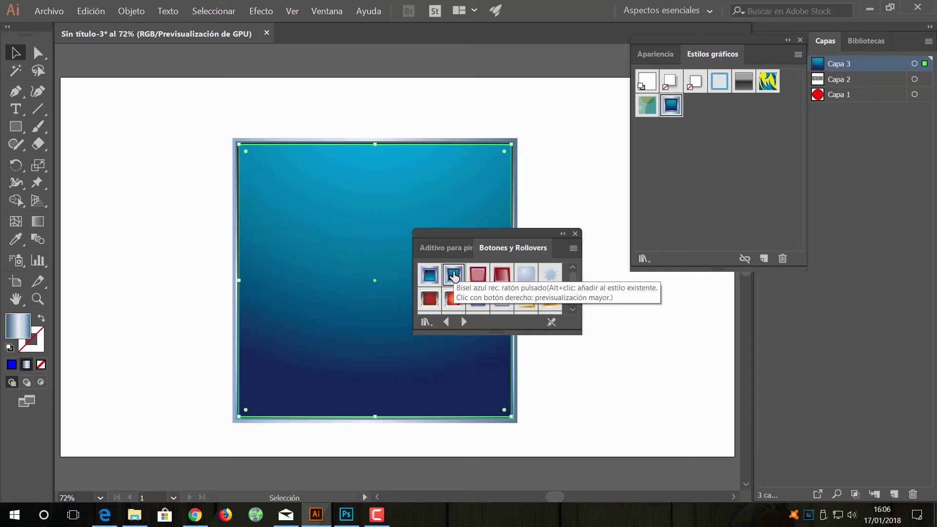
left_click(657, 56)
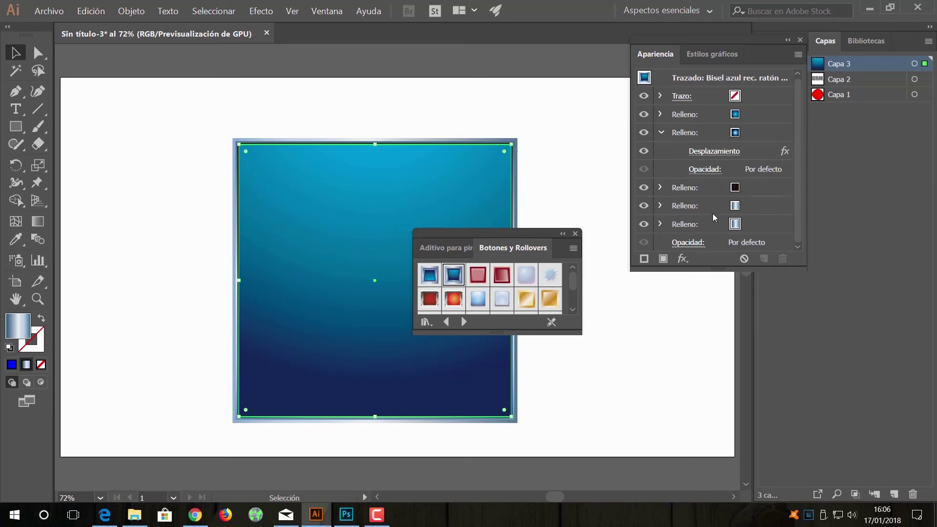
left_click(574, 234)
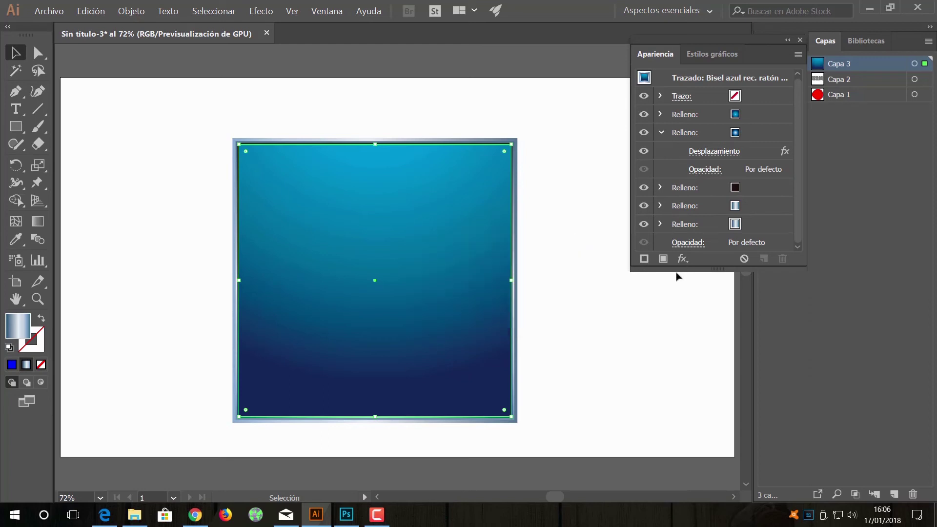
left_click(704, 55)
Try several Efectos de garabatear scribble styles on the square, ending on the yellow-green one
left_click(644, 259)
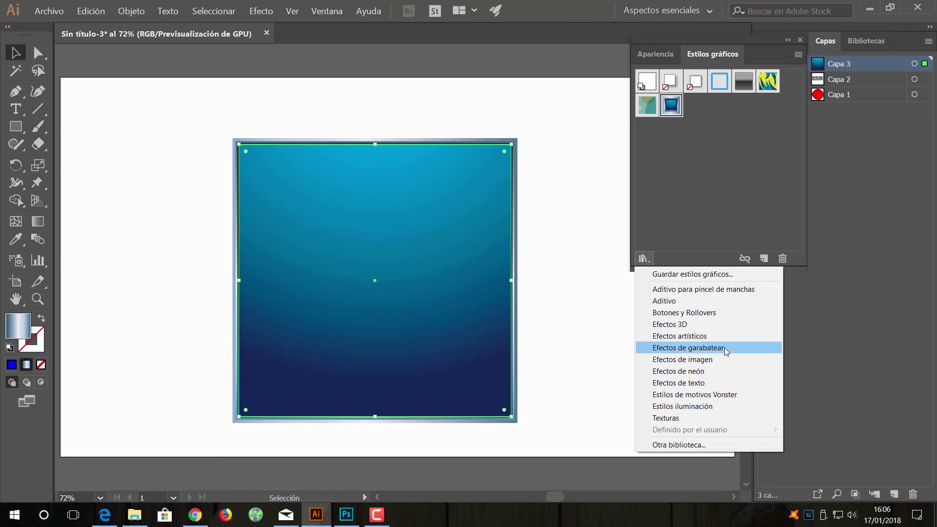
left_click(724, 348)
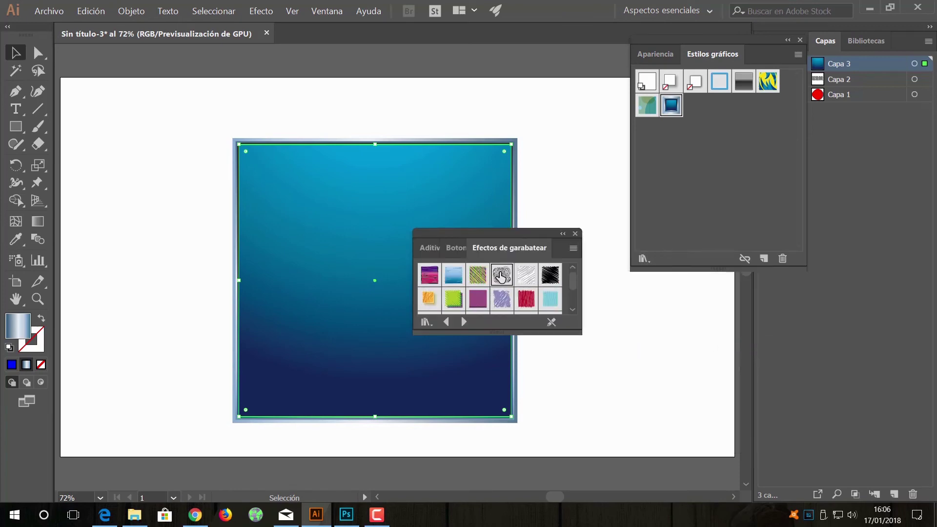
left_click(501, 277)
left_click(500, 305)
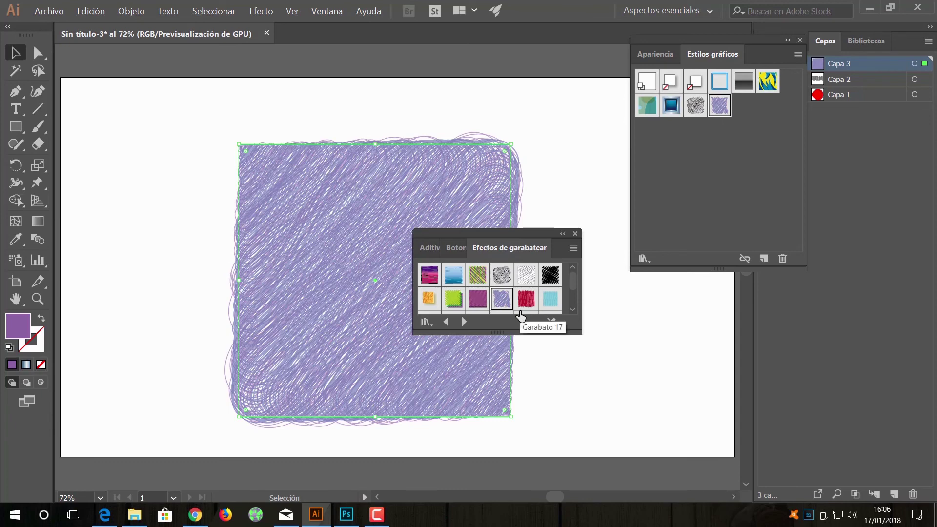
scroll(614, 297, "down", 1)
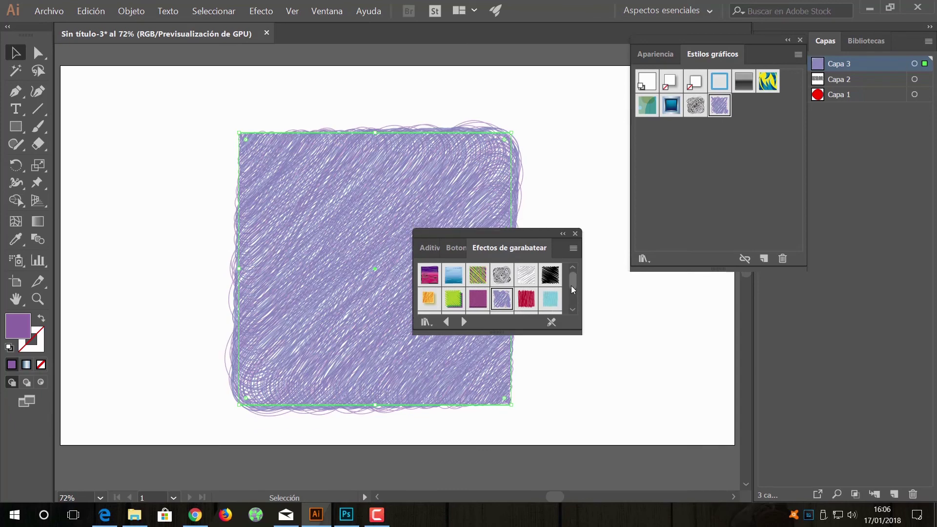
scroll(571, 285, "down", 2)
left_click(449, 278)
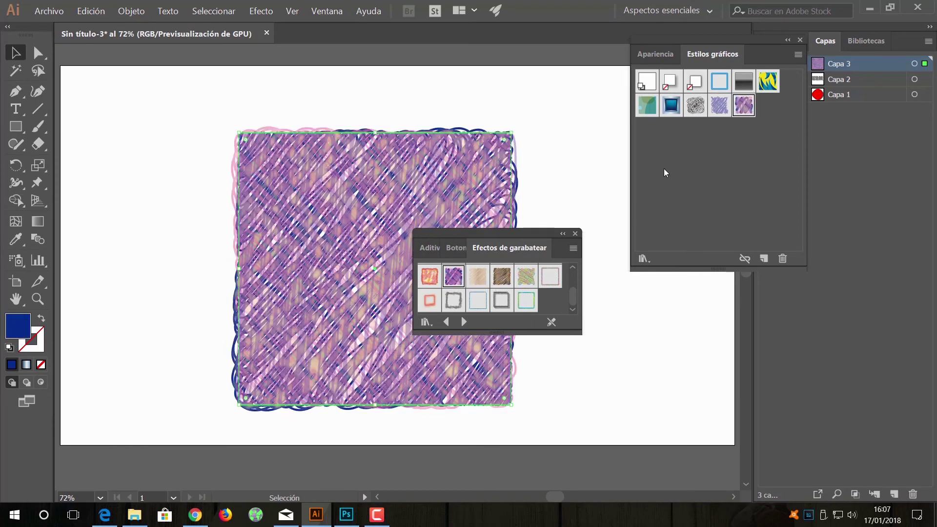
left_click(526, 277)
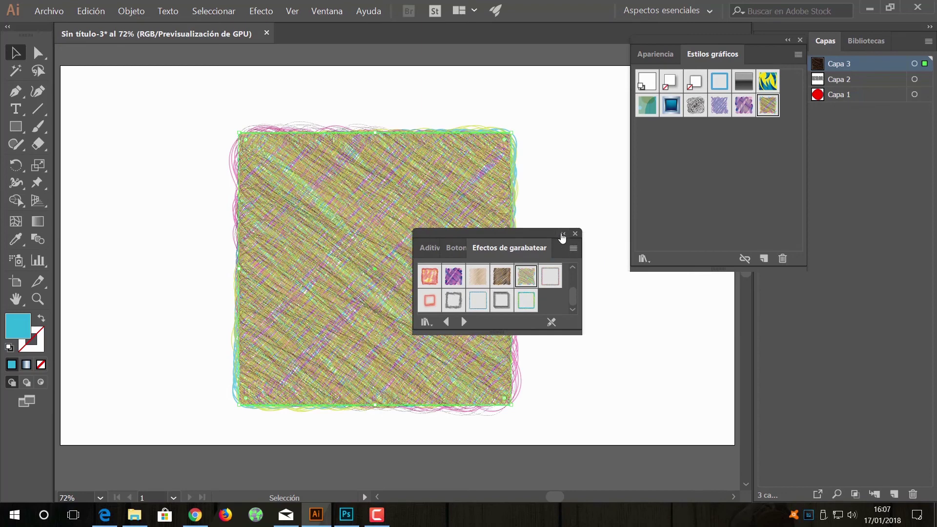
left_click(562, 234)
left_click(643, 259)
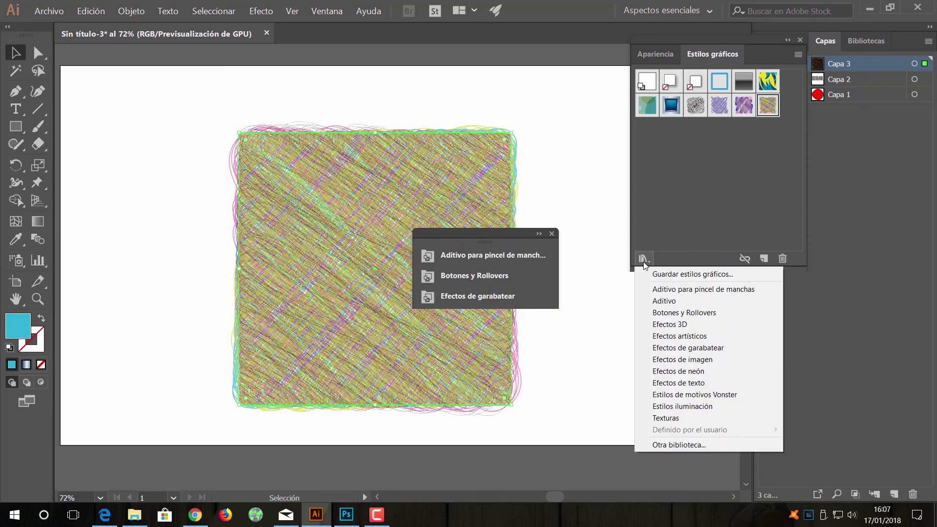
Try several Efectos de neón styles on the square, ending with the red neon outline
left_click(552, 234)
left_click(641, 259)
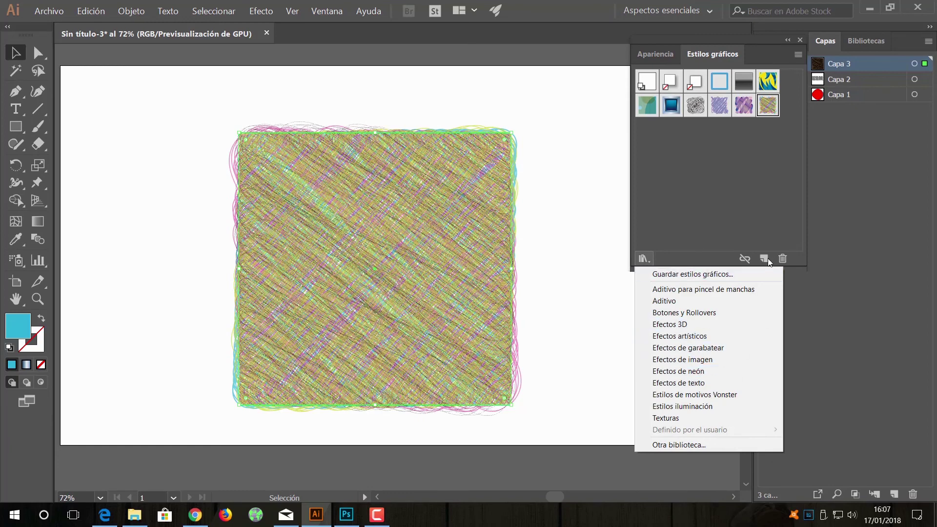
left_click(722, 370)
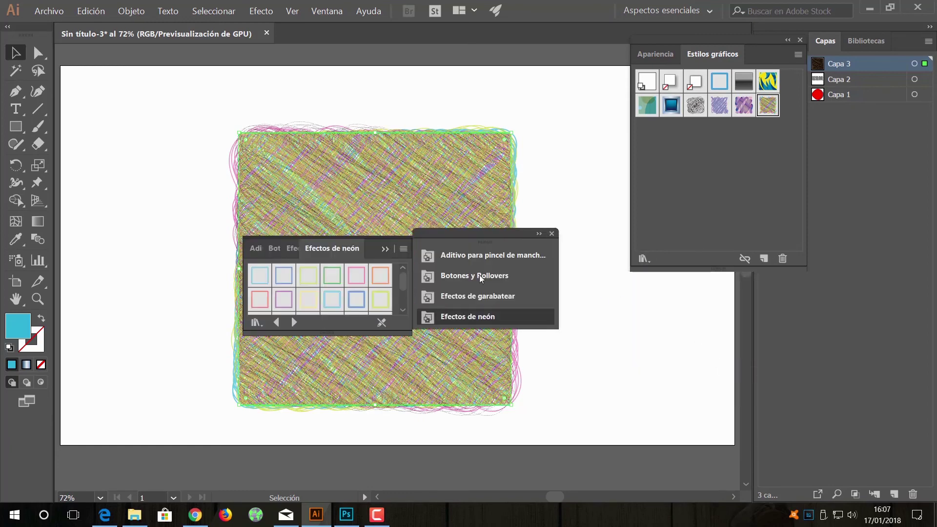
left_click(380, 275)
left_click(380, 299)
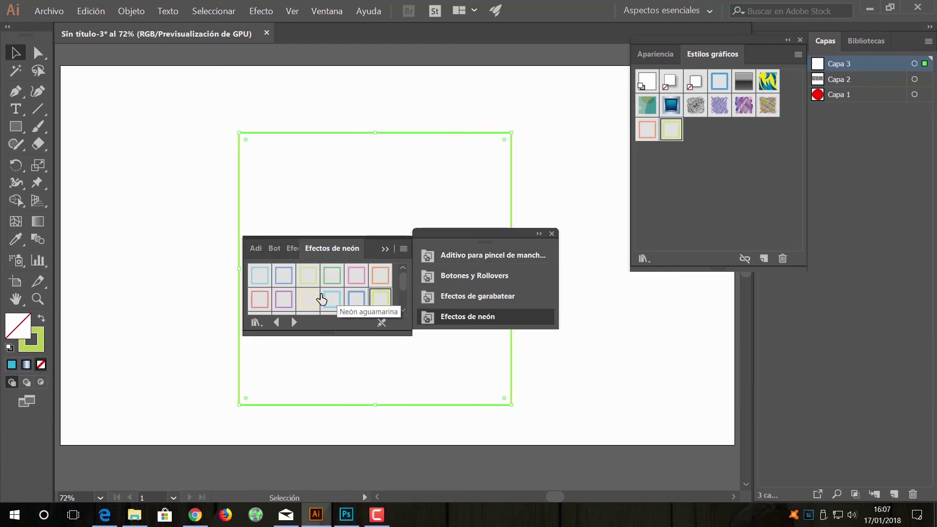
left_click(325, 299)
left_click(260, 275)
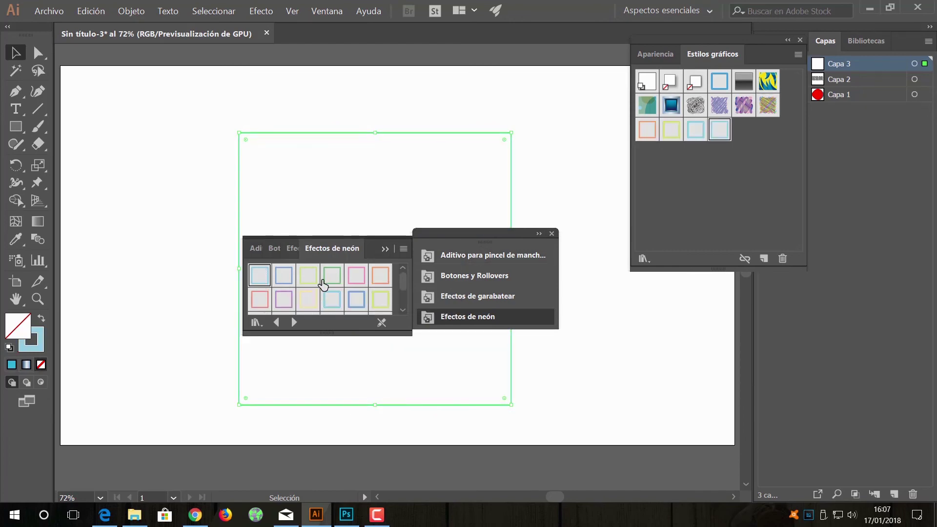
left_click(284, 299)
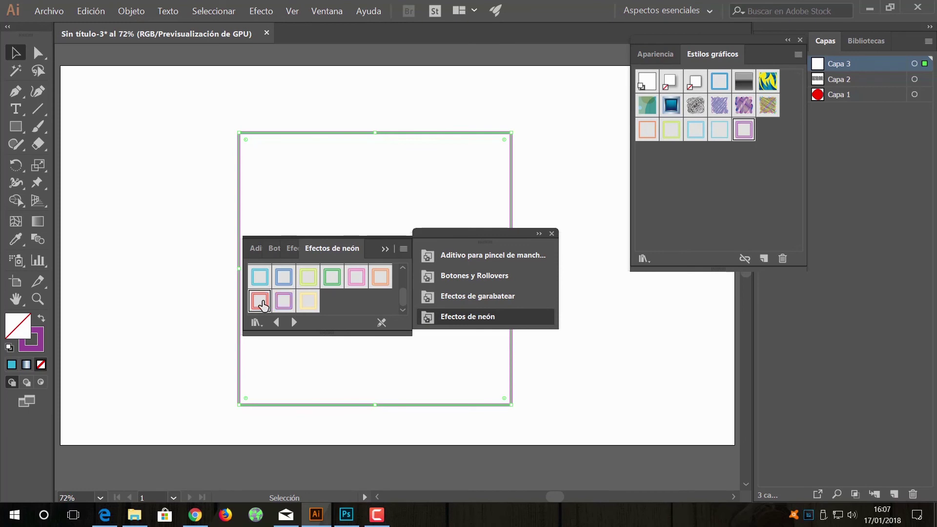
left_click(262, 303)
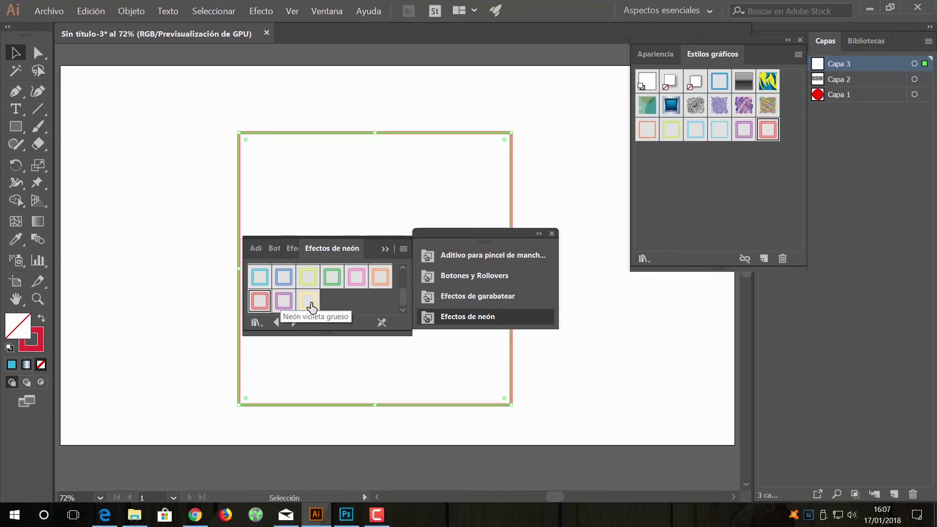
left_click(550, 235)
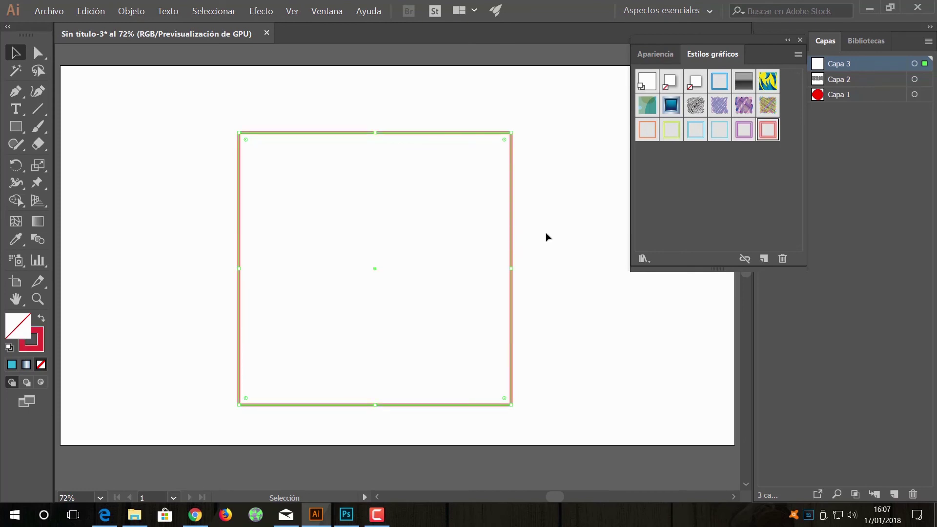
left_click(644, 259)
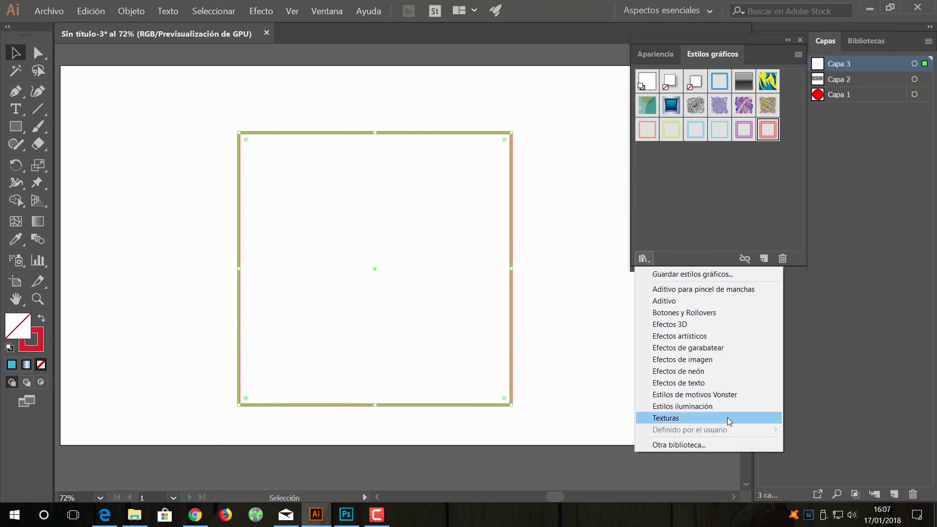
Try Texturas library styles on the square: red brick, orange-yellow, brown-cream mountain, stone mosaic
left_click(722, 418)
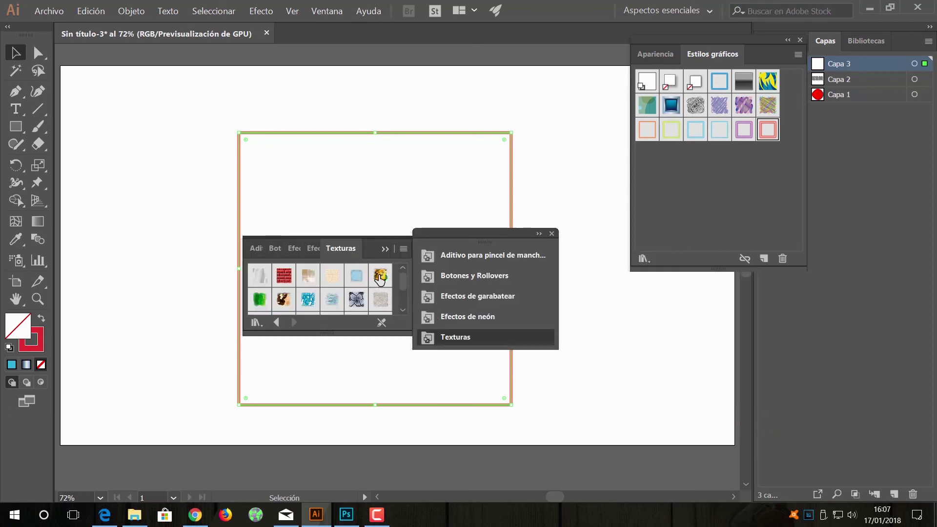
left_click(283, 276)
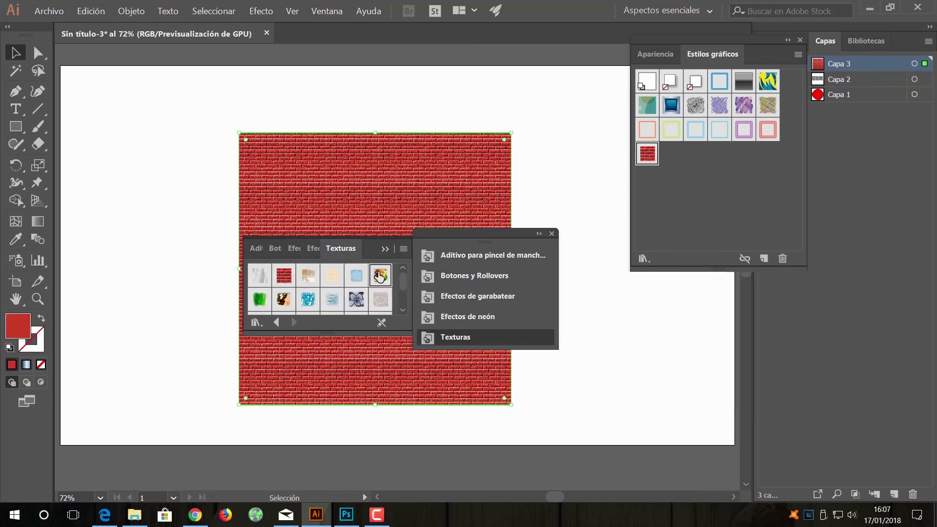
left_click(382, 277)
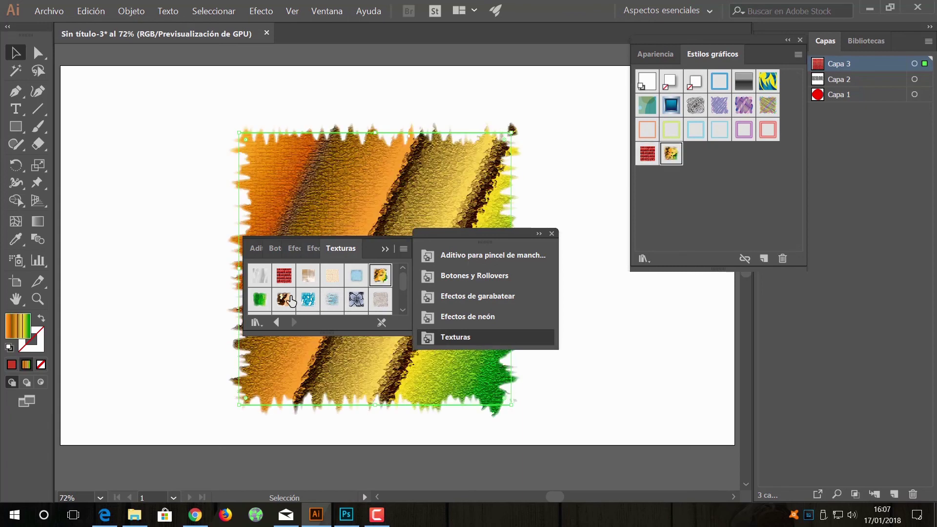
left_click(288, 302)
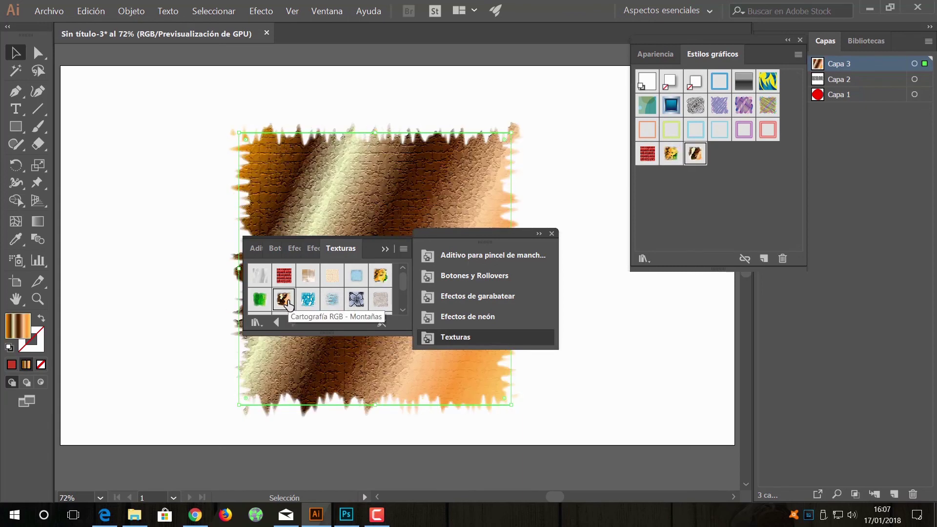
left_click(356, 299)
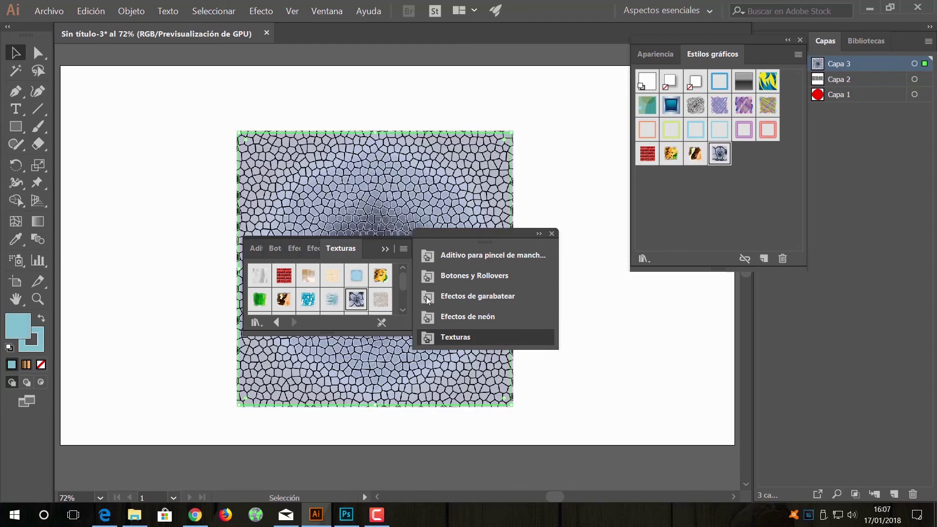
Try two brush-additive library styles on the square after browsing Botones y Rollovers
left_click(472, 276)
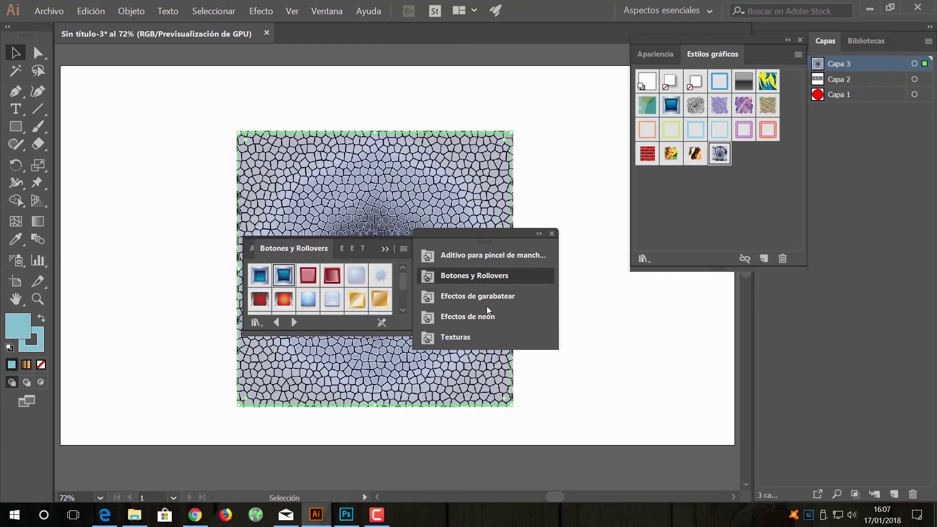
left_click(479, 257)
left_click(359, 280)
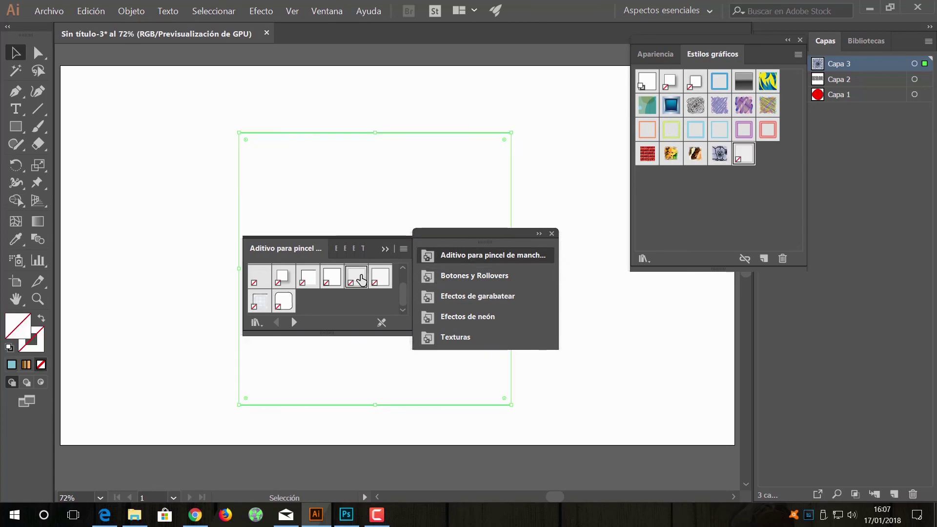
left_click(467, 317)
Apply the blue cracked Texturas style to the square and close the library
left_click(472, 338)
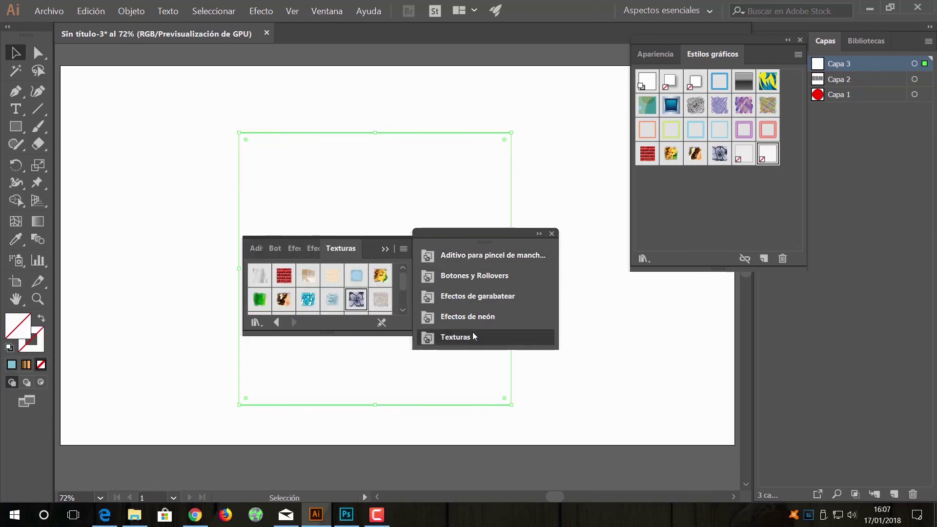
left_click(356, 299)
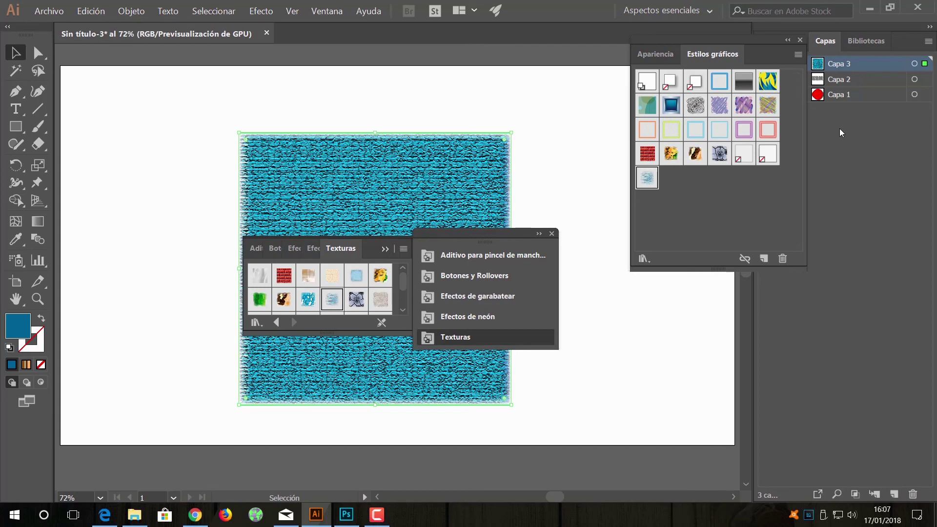
left_click(553, 234)
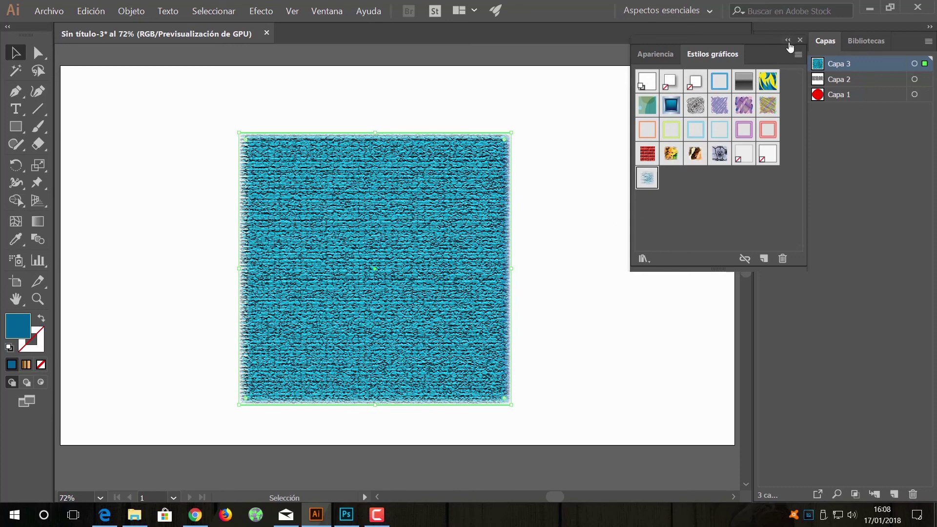
Inspect the square's appearance: a stroke, two fills, and Trazos pastel, Grietas, Desvanecer effects
left_click(788, 40)
left_click(788, 41)
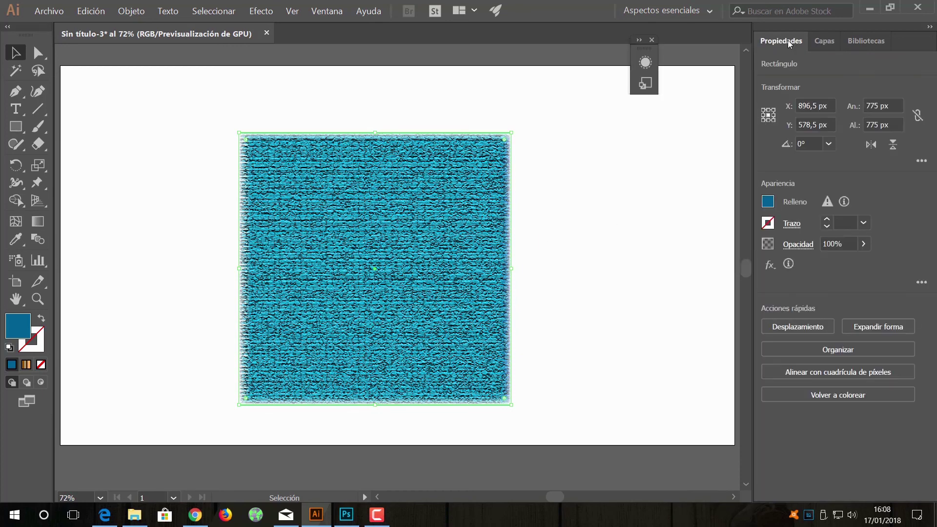
left_click(921, 282)
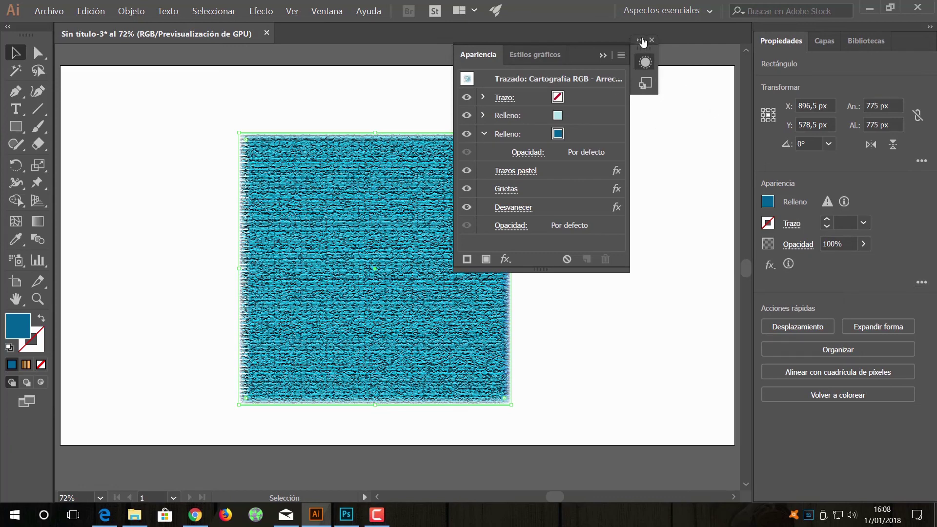
left_click(640, 40)
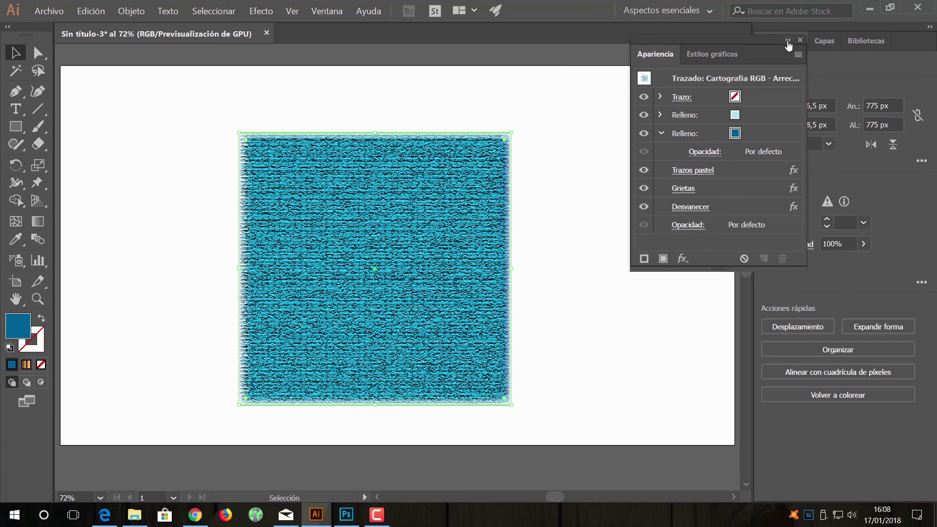
left_click(787, 40)
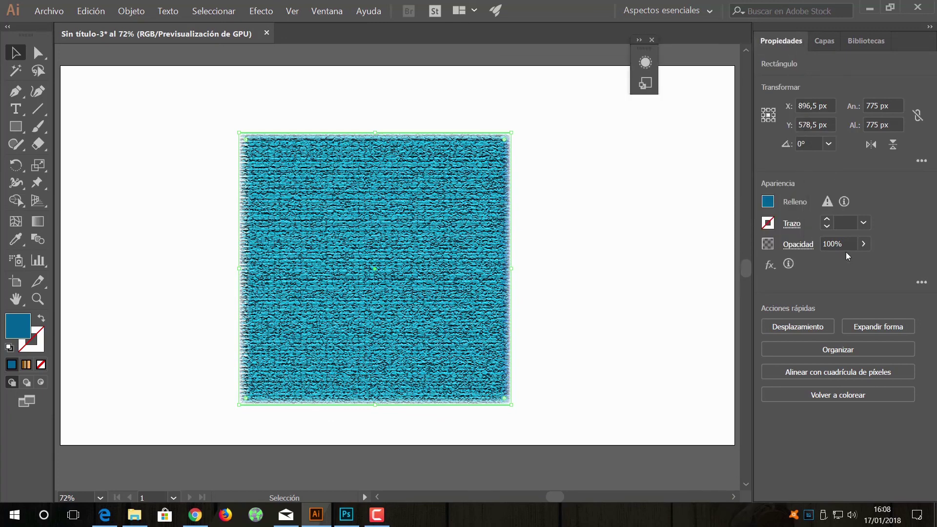